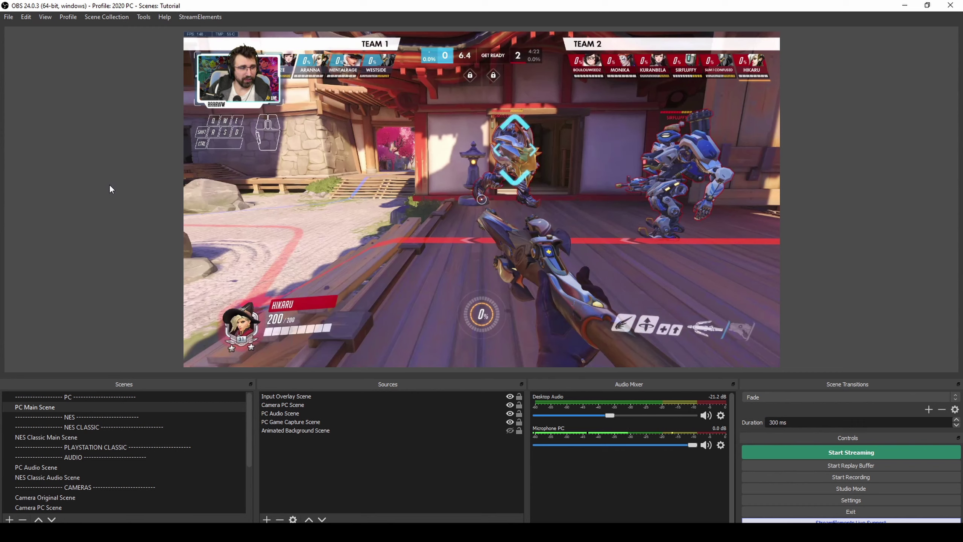
# Step: Leave the PC Main Scene and select the empty Audio Visualizer Scene in the Scenes list
pyautogui.rightClick(110, 184)
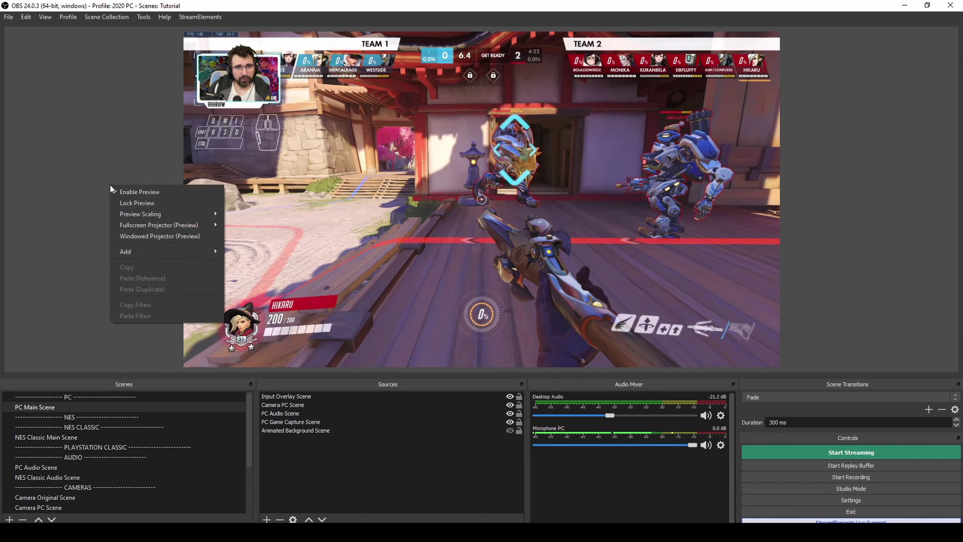
pyautogui.press('Escape')
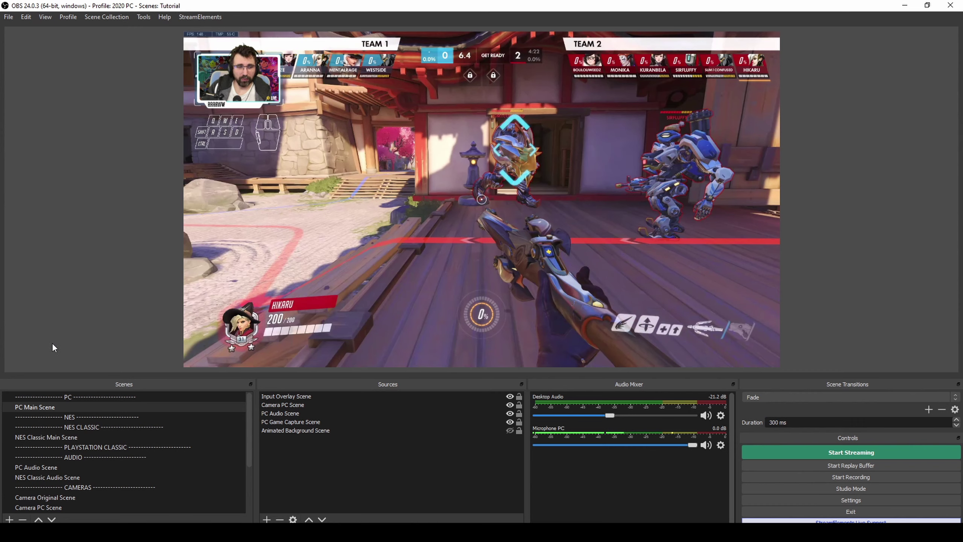
pyautogui.moveTo(248, 418); pyautogui.dragTo(253, 471)
pyautogui.click(88, 478)
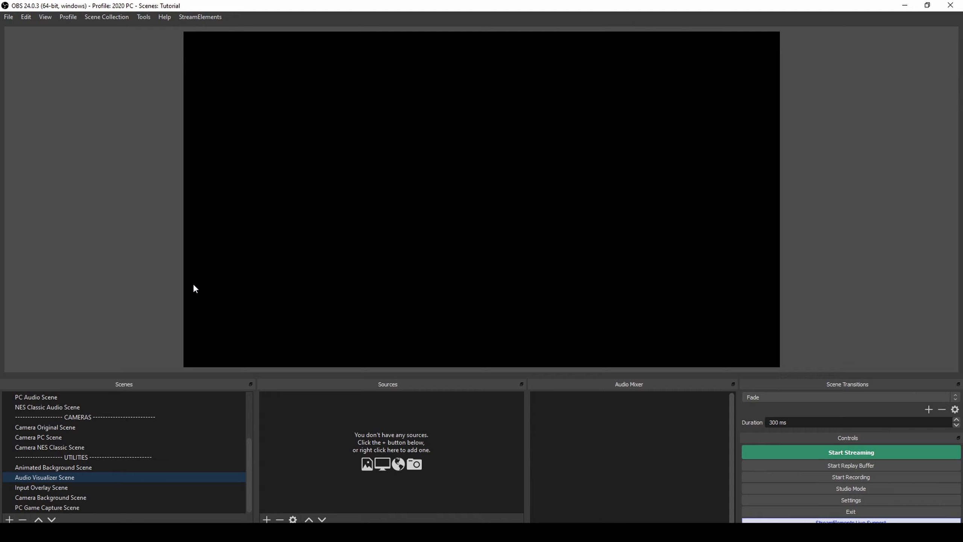
# Step: Add a new Audio Visualizer source to the scene
pyautogui.click(267, 520)
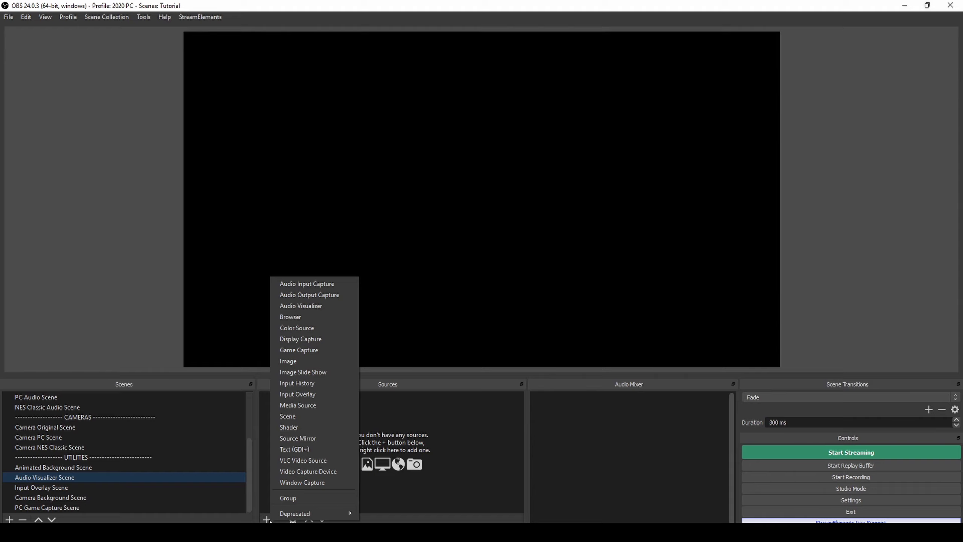
pyautogui.click(297, 306)
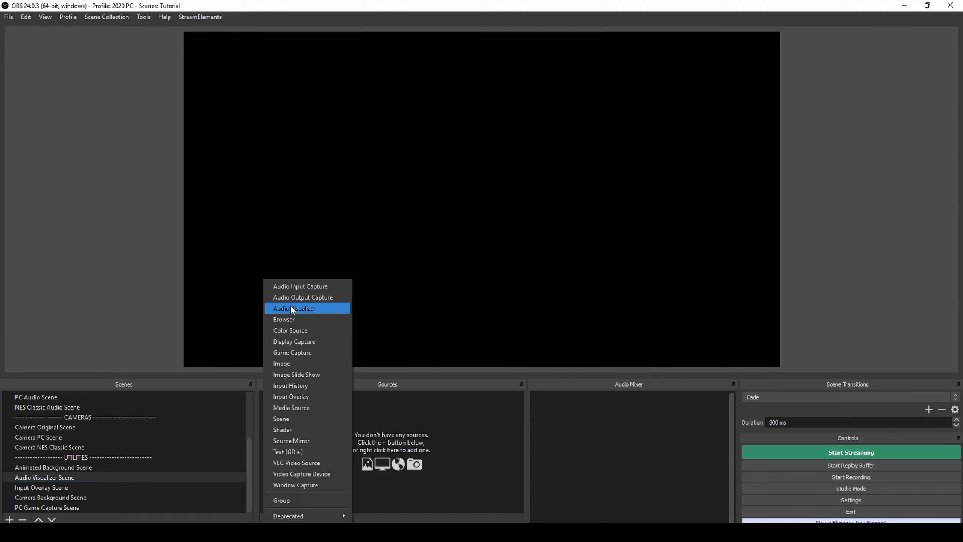
pyautogui.click(293, 309)
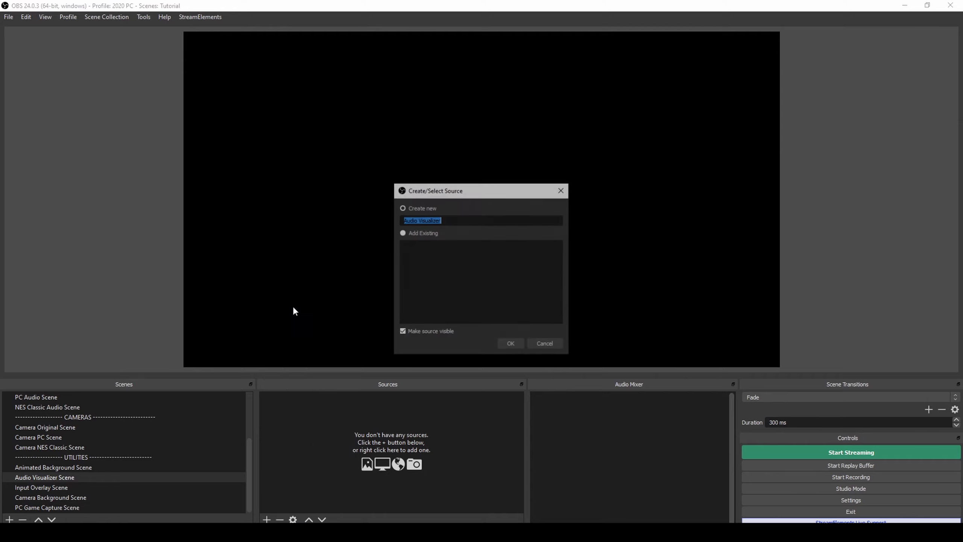
pyautogui.click(505, 344)
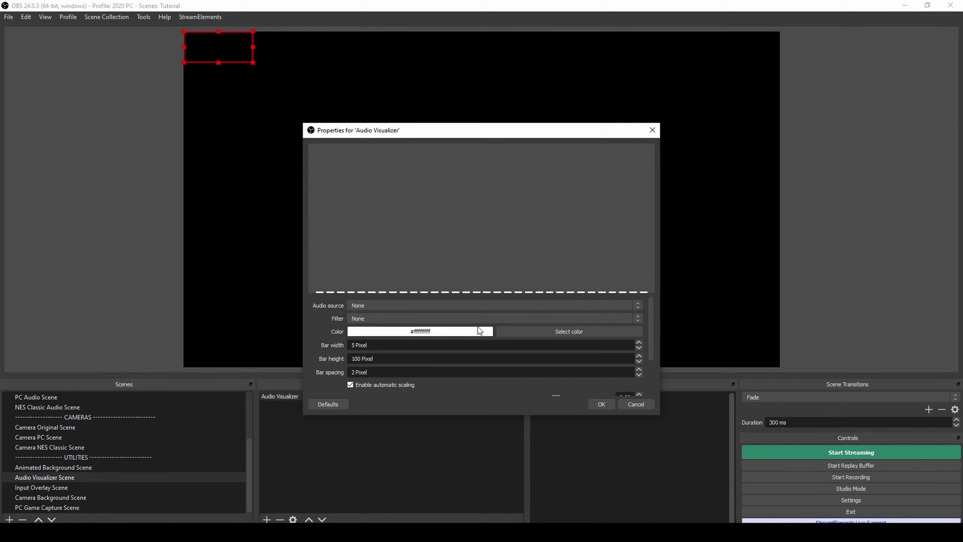
# Step: Set the visualizer bar width to 3 pixels and the bar spacing to 4
pyautogui.click(639, 348)
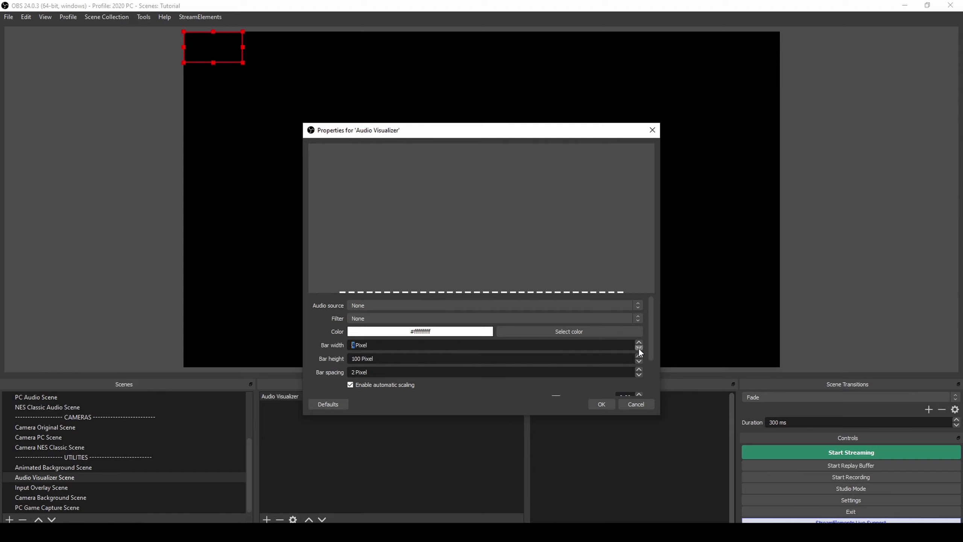
pyautogui.click(639, 349)
pyautogui.scroll(-1, 652, 346)
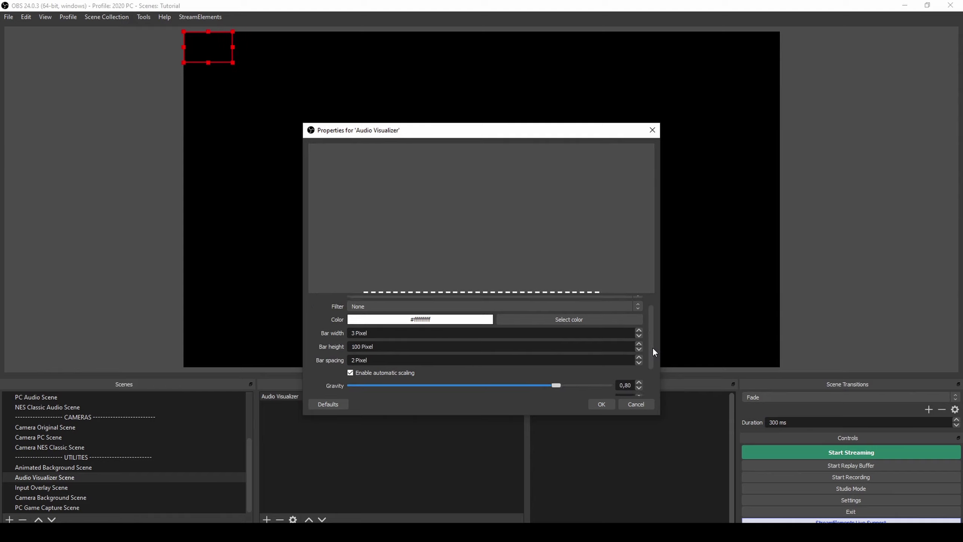
pyautogui.scroll(-1, 653, 348)
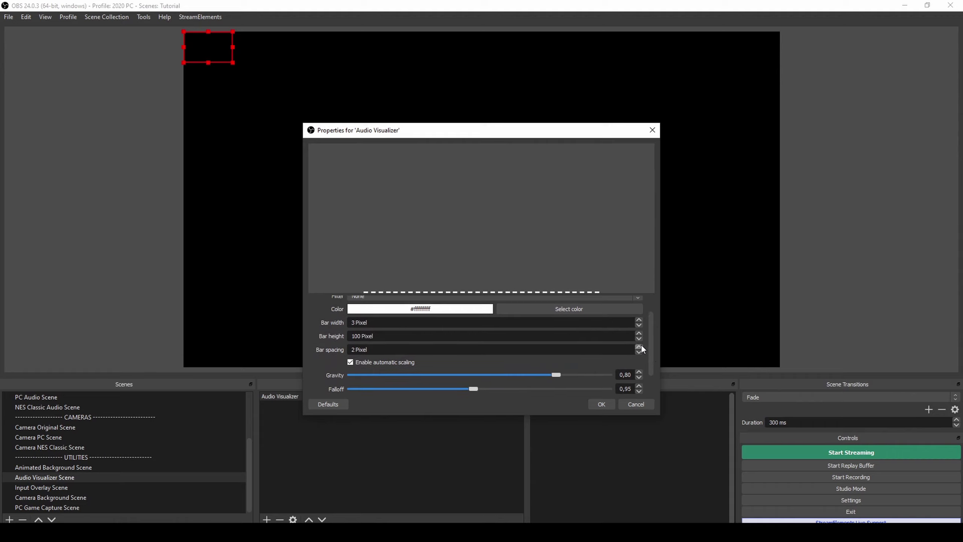
pyautogui.click(641, 346)
pyautogui.click(641, 345)
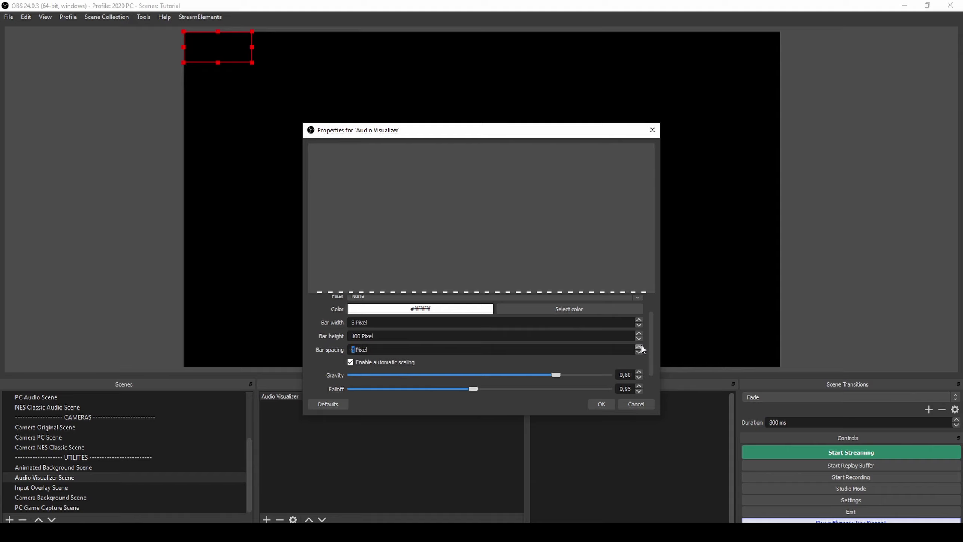
# Step: Lower the visualizer bar height well below 96 pixels
pyautogui.click(639, 339)
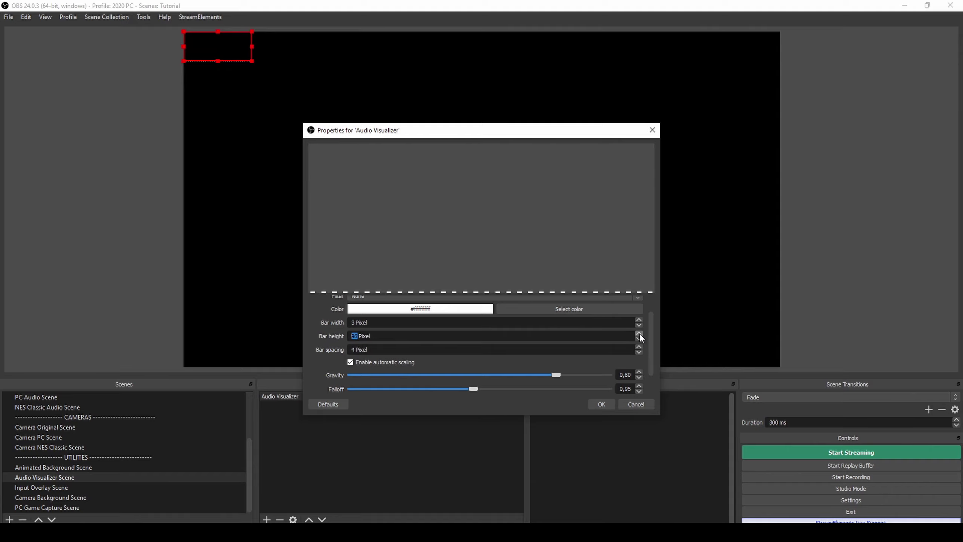
pyautogui.moveTo(653, 346); pyautogui.dragTo(652, 330)
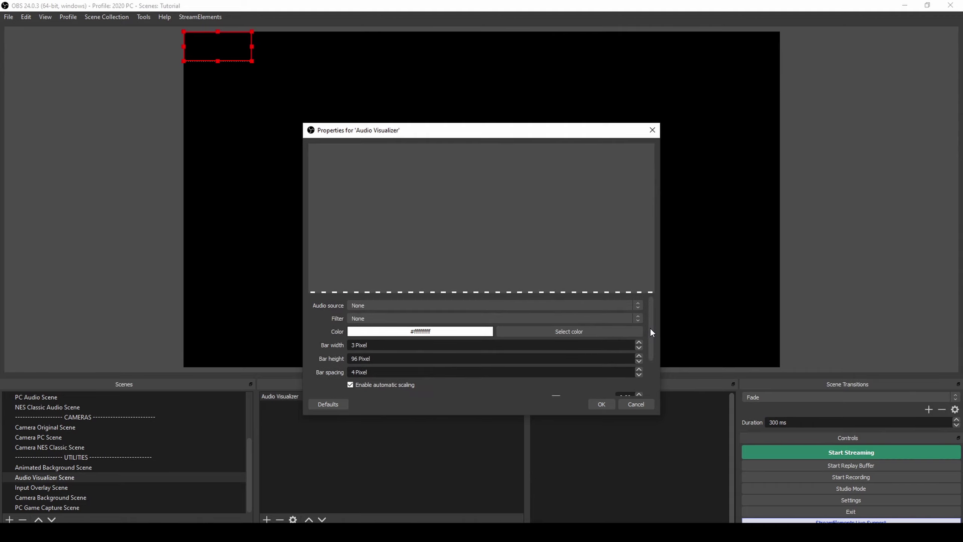
pyautogui.click(639, 361)
pyautogui.click(639, 361)
pyautogui.click(640, 361)
pyautogui.click(641, 360)
pyautogui.click(641, 361)
pyautogui.click(641, 361)
pyautogui.click(641, 361)
pyautogui.click(641, 361)
pyautogui.click(641, 361)
pyautogui.click(641, 361)
pyautogui.click(641, 361)
pyautogui.click(641, 361)
pyautogui.click(642, 361)
pyautogui.click(641, 360)
pyautogui.click(641, 361)
pyautogui.click(641, 360)
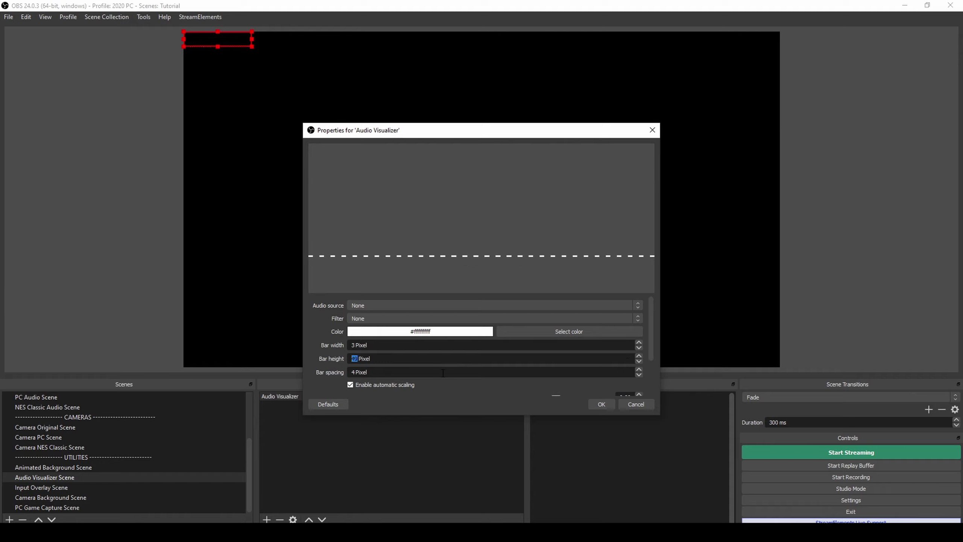
# Step: Apply the visualizer settings and move the visualizer to the centre of the canvas
pyautogui.click(595, 403)
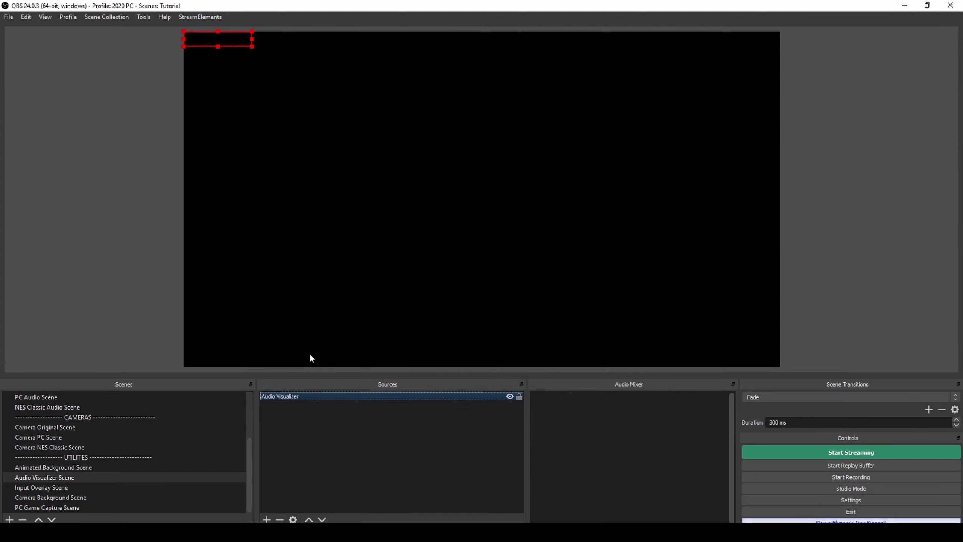
pyautogui.moveTo(235, 35); pyautogui.dragTo(481, 193)
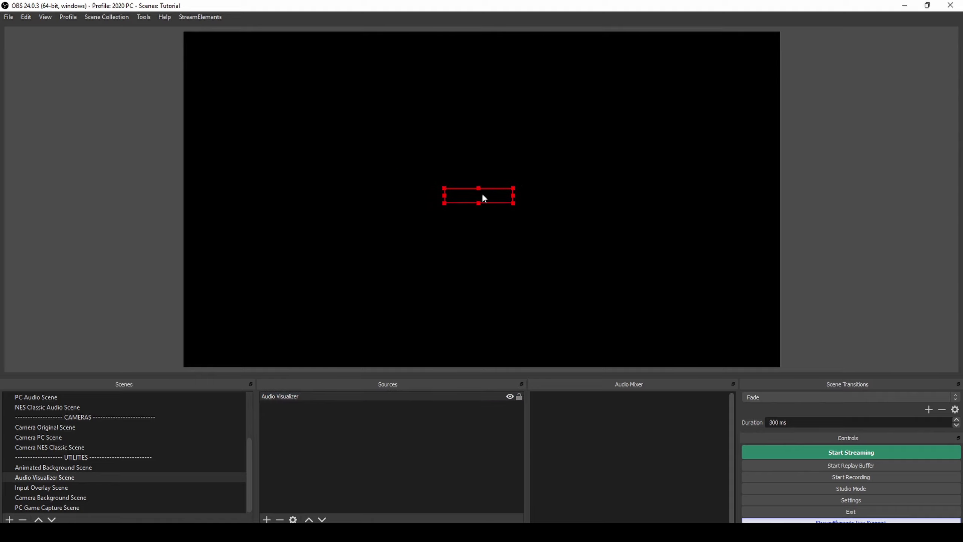
pyautogui.click(267, 520)
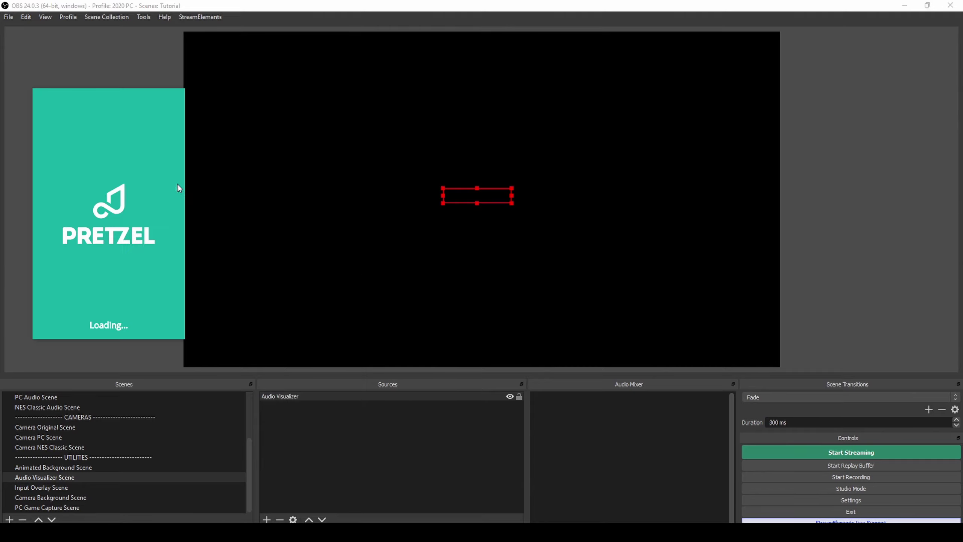
# Step: Reposition the Pretzel window, dismiss its tip, and keep the HDMI audio output
pyautogui.moveTo(115, 93)
pyautogui.mouseDown()
pyautogui.moveTo(194, 126)
pyautogui.moveTo(185, 120)
pyautogui.moveTo(177, 167)
pyautogui.moveTo(162, 180)
pyautogui.moveTo(173, 192)
pyautogui.moveTo(155, 120)
pyautogui.moveTo(125, 100)
pyautogui.mouseUp()
pyautogui.click(197, 114)
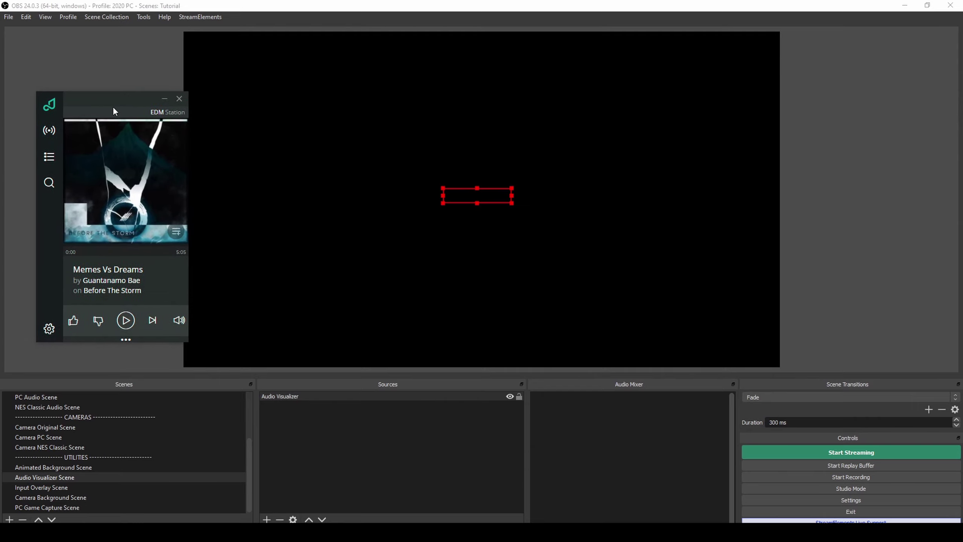
pyautogui.click(49, 329)
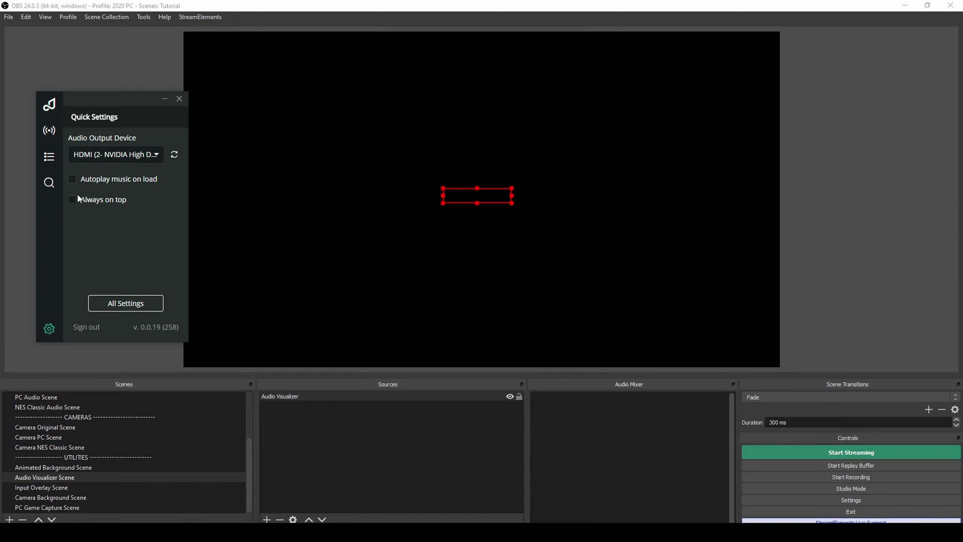
pyautogui.click(104, 155)
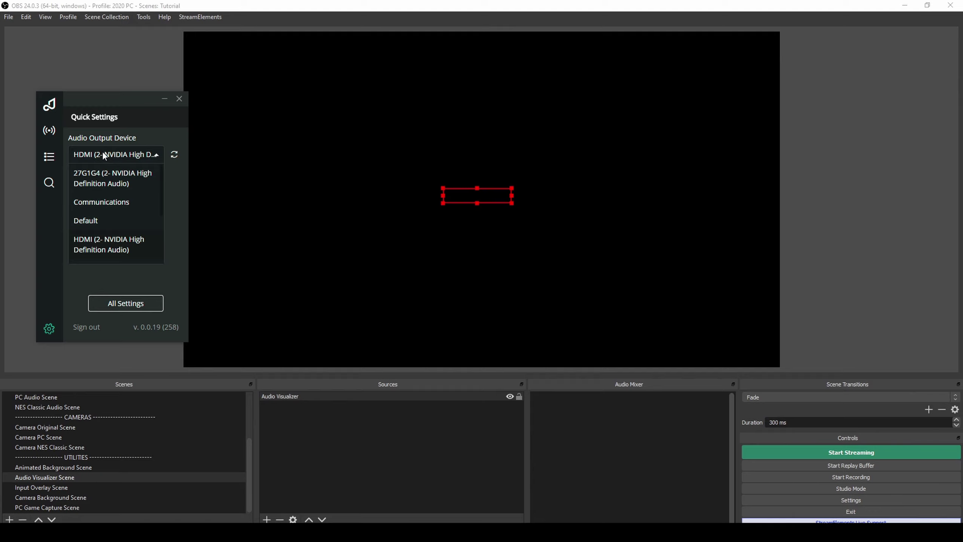
pyautogui.click(104, 154)
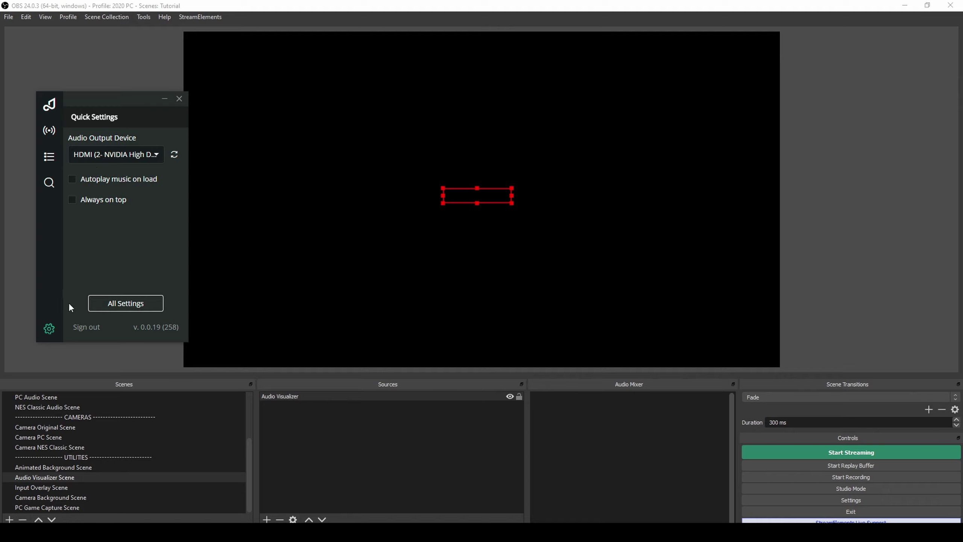
# Step: Review Pretzel's File Output settings, then play Memes Vs Dreams from the player view
pyautogui.click(101, 304)
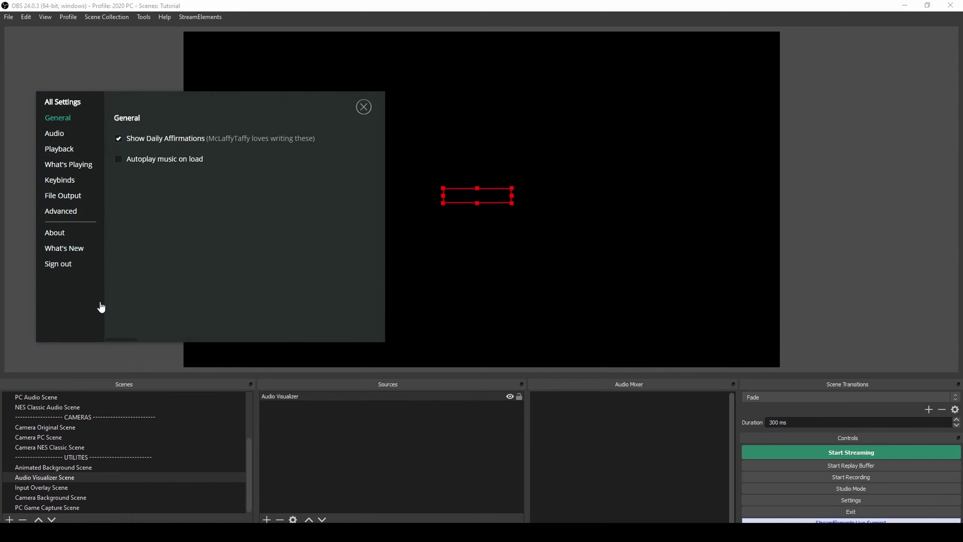
pyautogui.click(84, 197)
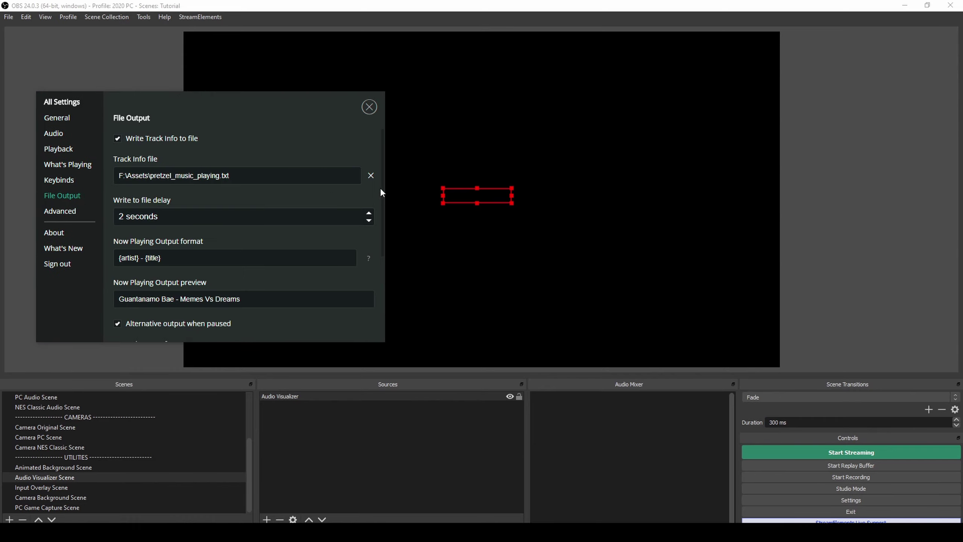
pyautogui.moveTo(382, 175); pyautogui.dragTo(389, 261)
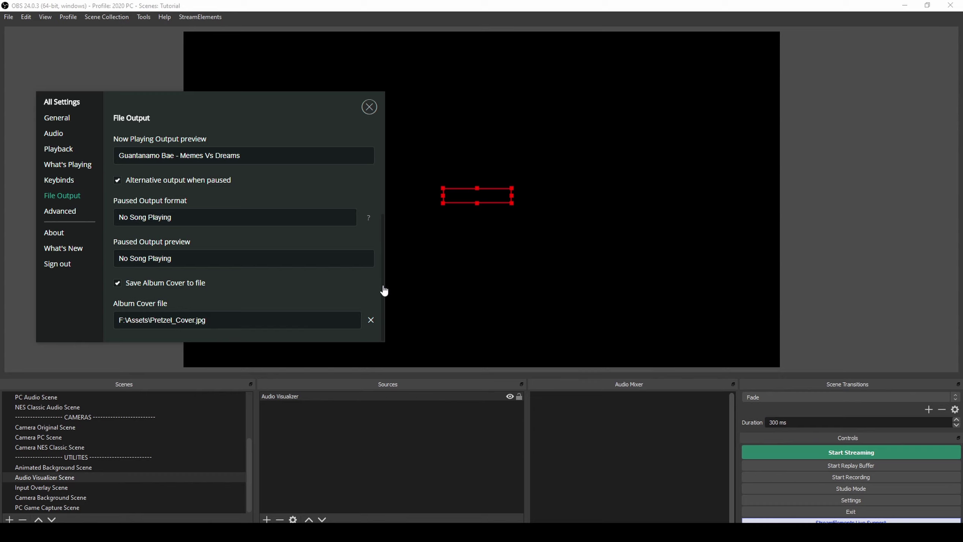
pyautogui.moveTo(383, 241); pyautogui.dragTo(377, 148)
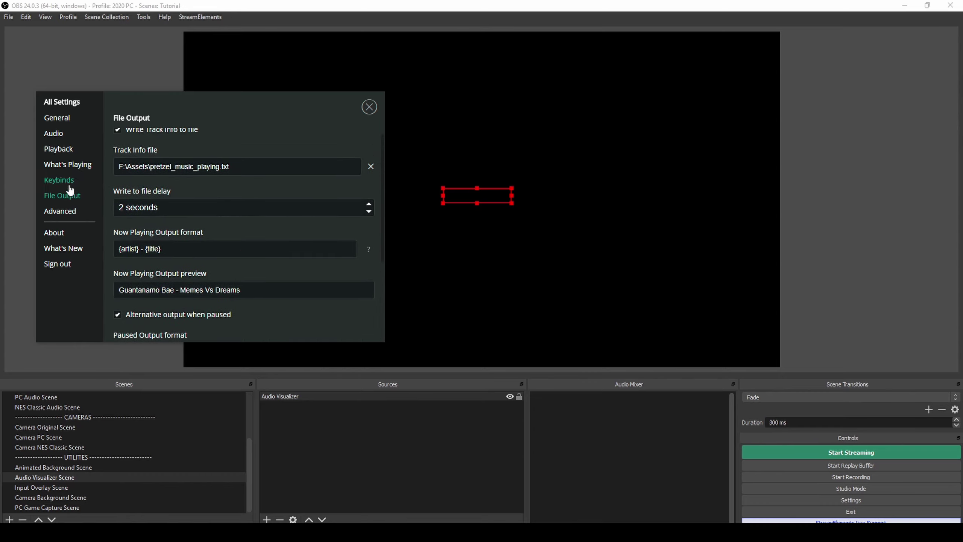
pyautogui.click(370, 107)
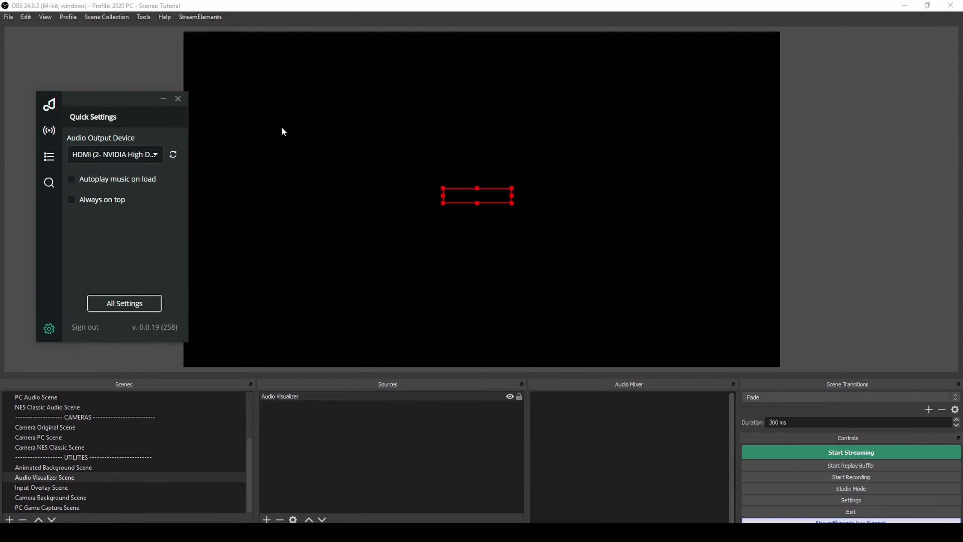
pyautogui.click(52, 109)
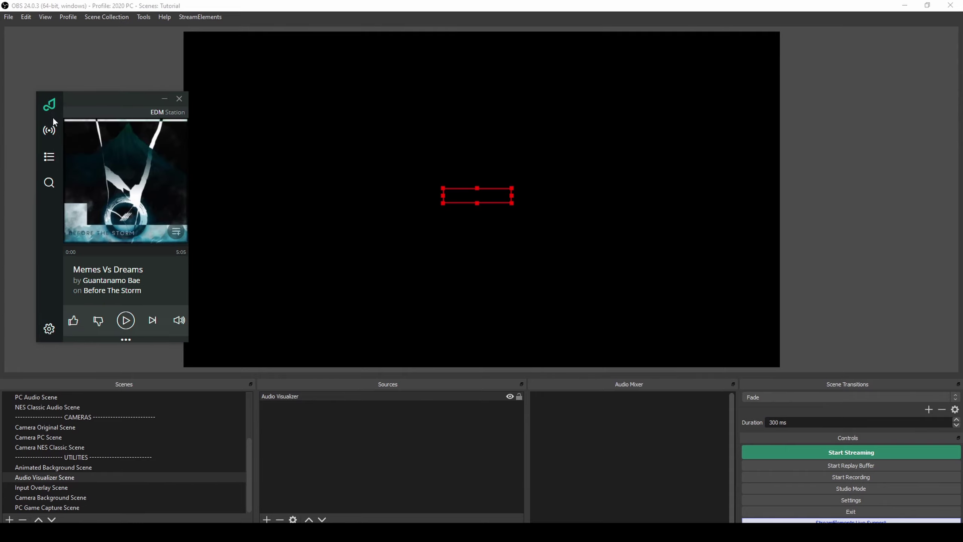
pyautogui.click(126, 324)
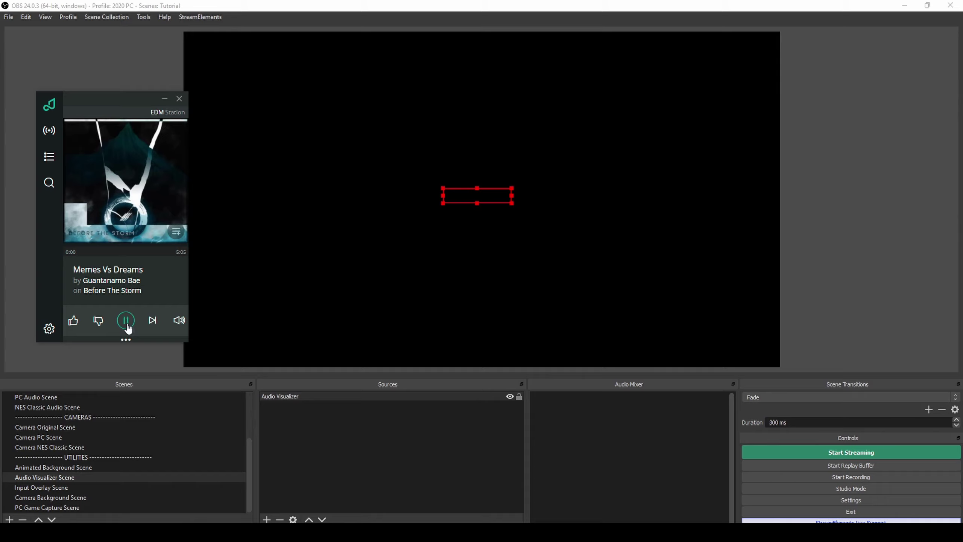
# Step: Add a Pretzel Cover Image source showing Pretzel_Cover.jpg and centre it on the canvas
pyautogui.click(121, 67)
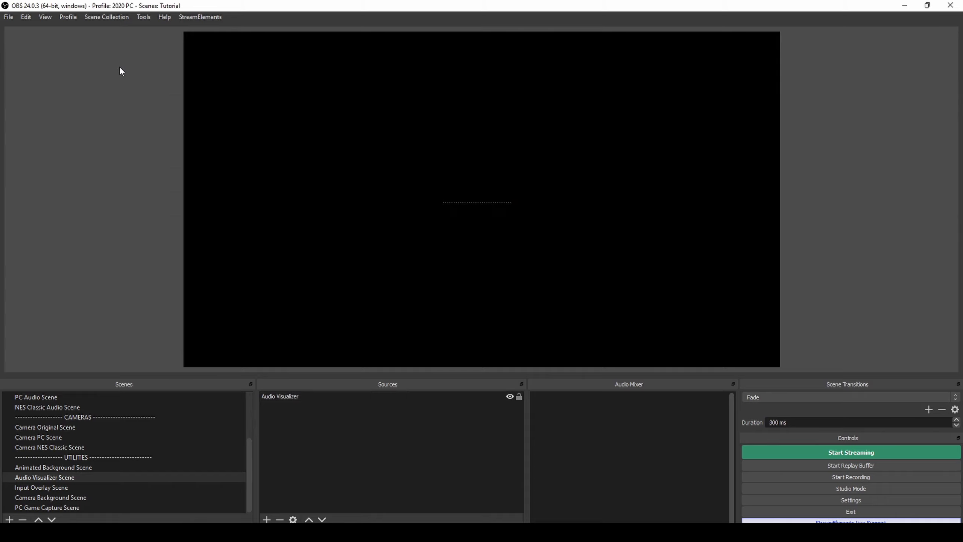
pyautogui.click(267, 520)
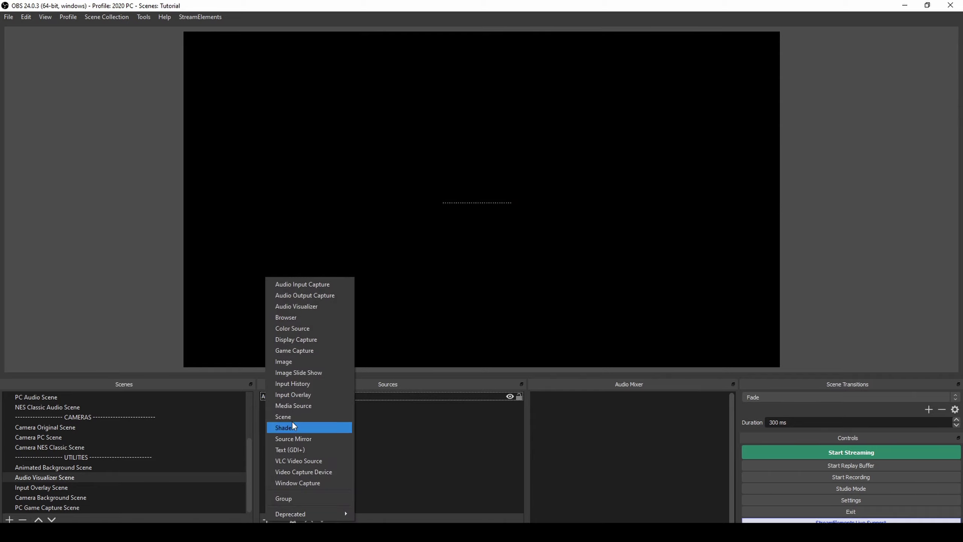
pyautogui.click(296, 363)
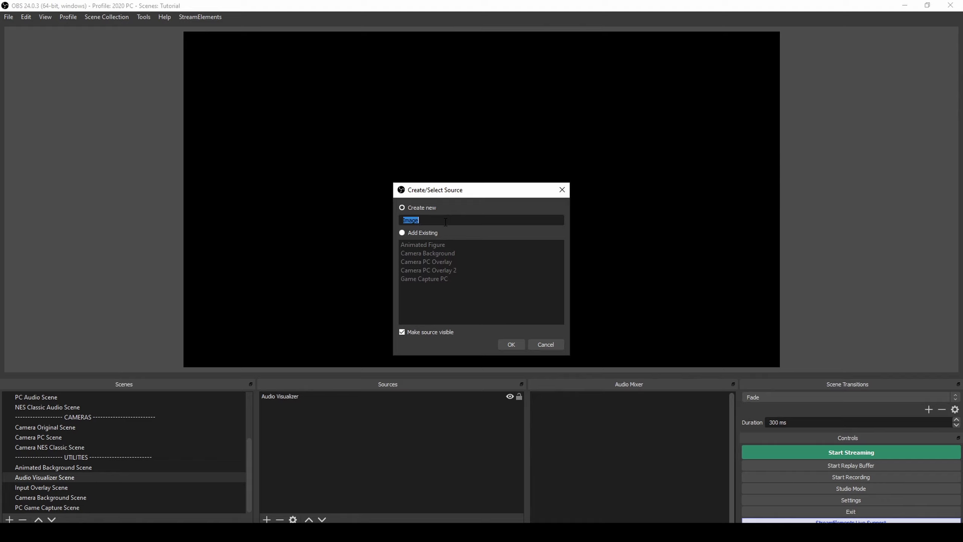
pyautogui.write('Pretzel Cover Imag')
pyautogui.click(522, 341)
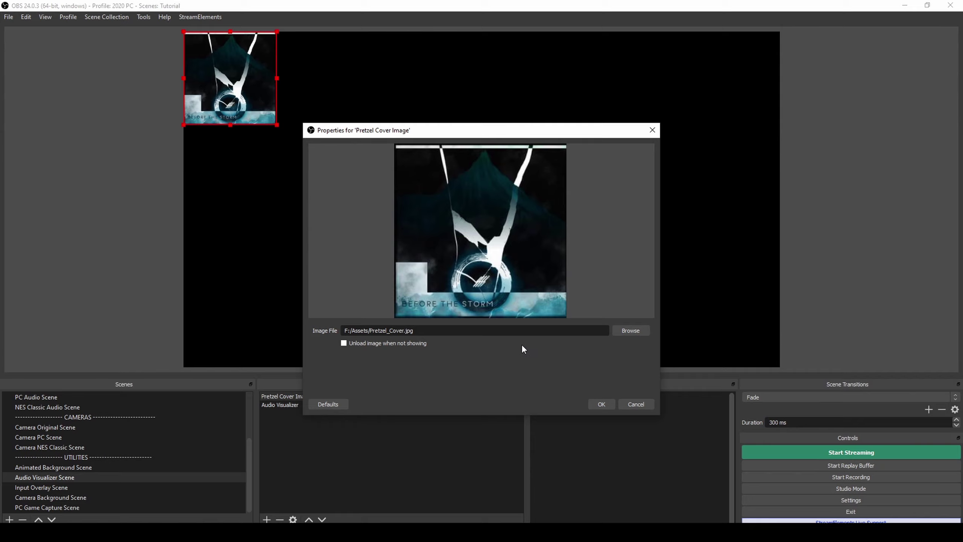
pyautogui.click(601, 403)
pyautogui.moveTo(265, 96); pyautogui.dragTo(403, 219)
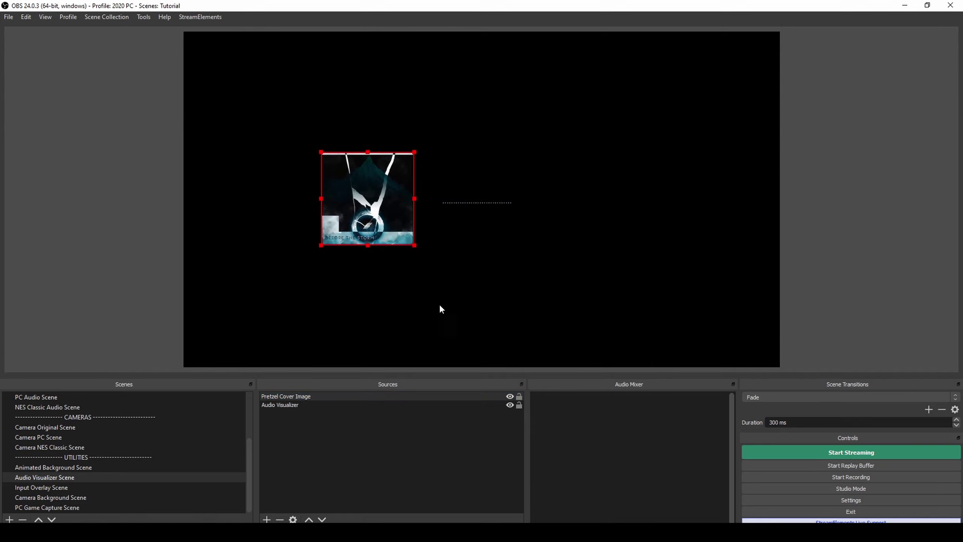
pyautogui.click(267, 519)
pyautogui.click(305, 447)
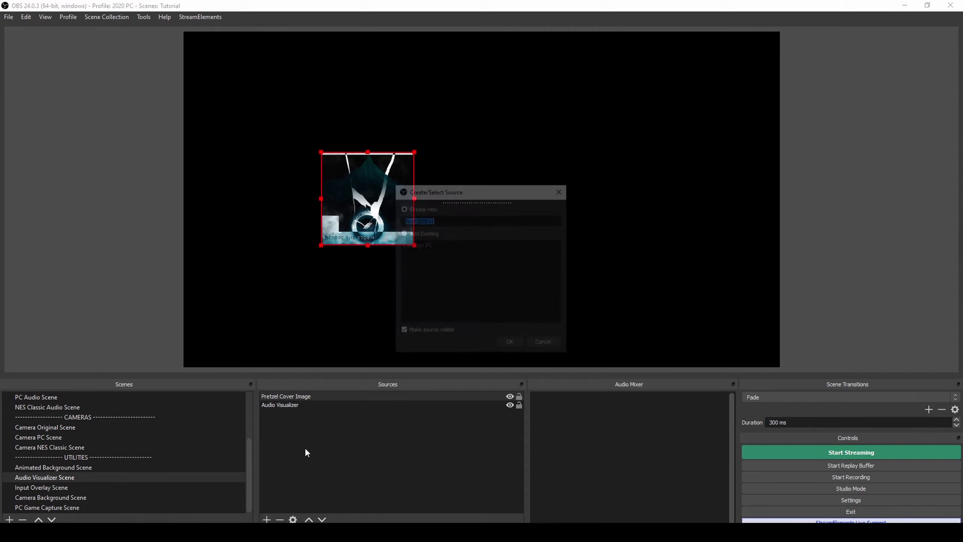
# Step: Create a text source named Pretzel Song Name
pyautogui.write('Pre')
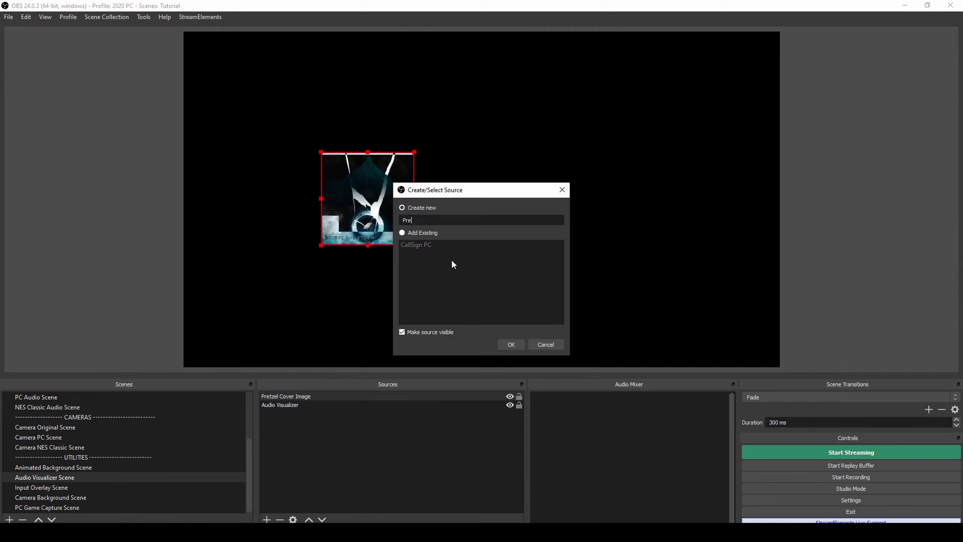
pyautogui.write('tzel Song nam')
pyautogui.press('BackSpace')
pyautogui.press('BackSpace')
pyautogui.press('BackSpace')
pyautogui.write('Name')
pyautogui.click(511, 344)
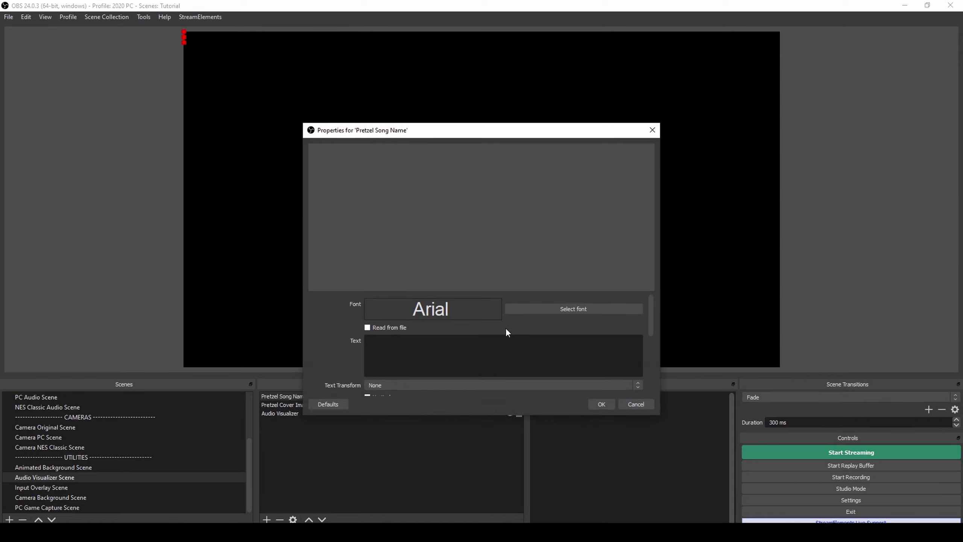
# Step: Set its font to BigNoodleTitling size 72 and enable reading text from a file
pyautogui.click(545, 310)
pyautogui.write('big')
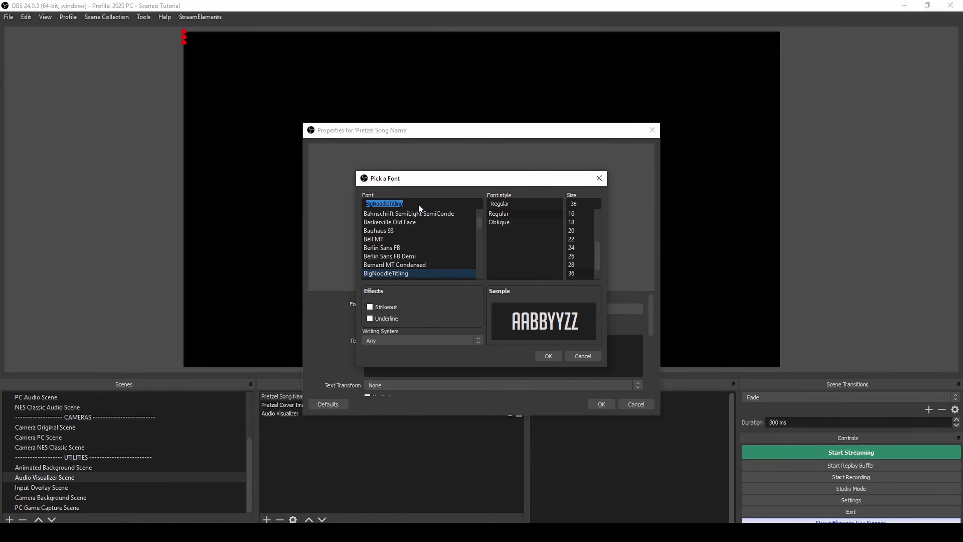
pyautogui.scroll(-1, 602, 254)
pyautogui.click(586, 270)
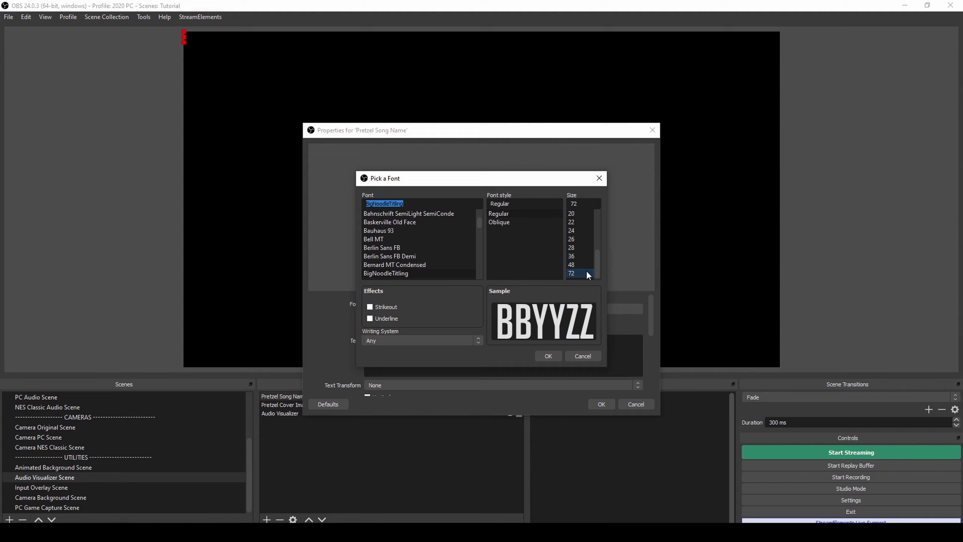
pyautogui.click(552, 354)
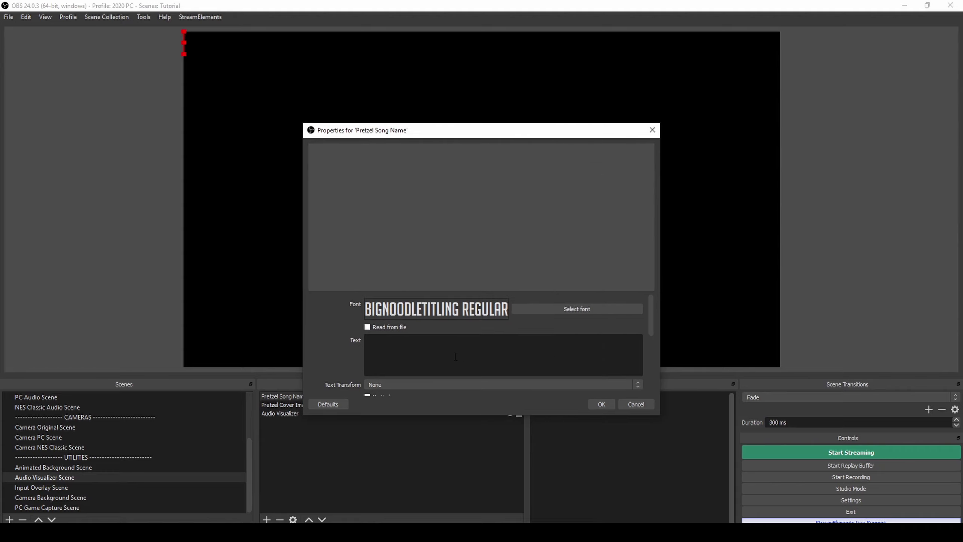
pyautogui.click(368, 326)
pyautogui.click(624, 286)
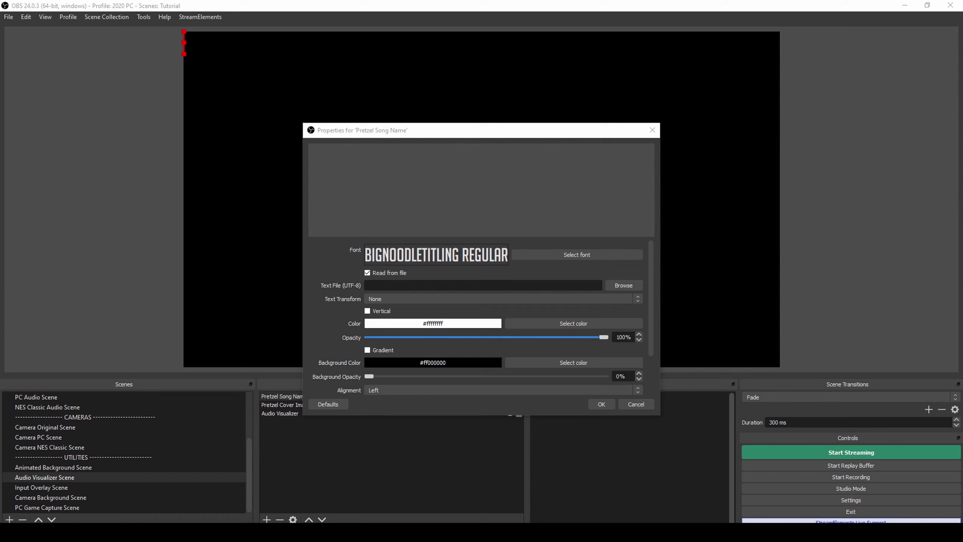
# Step: Load pretzel_music_playing.txt, use 1100×70 custom text extents, and place the title beside the cover
pyautogui.press('Return')
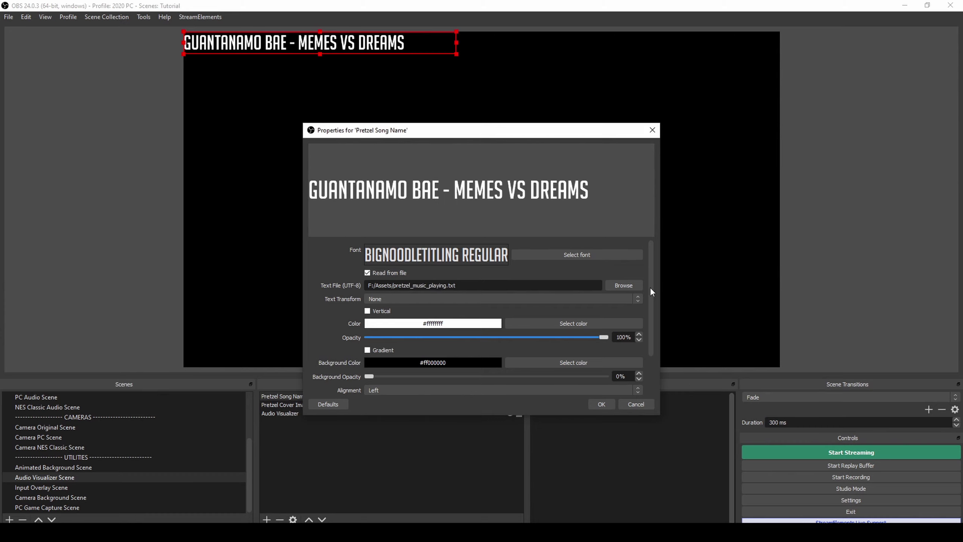
pyautogui.moveTo(650, 287); pyautogui.dragTo(641, 342)
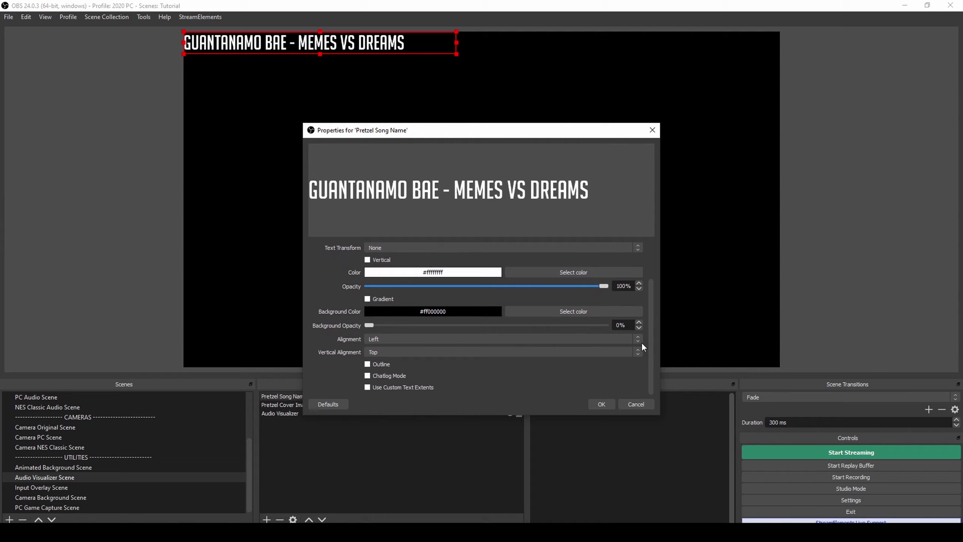
pyautogui.click(368, 387)
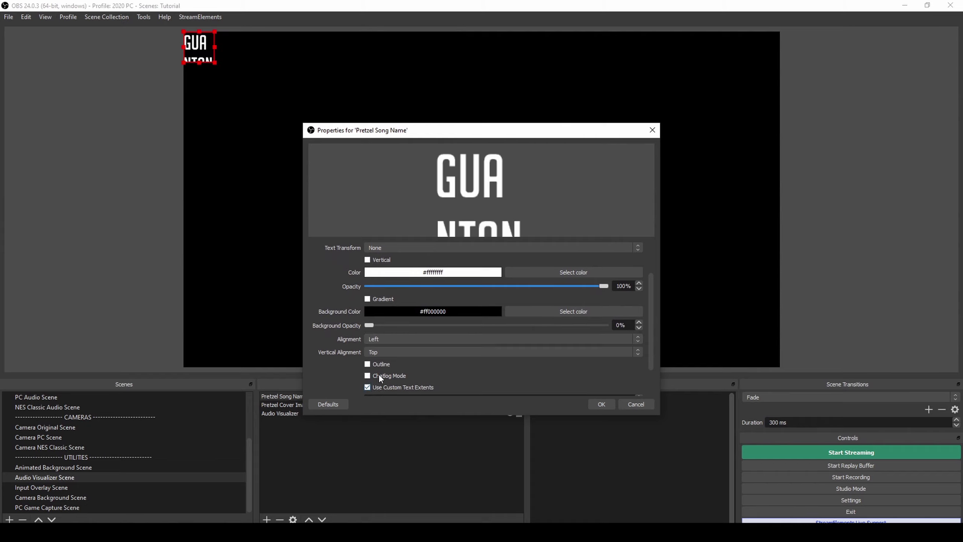
pyautogui.moveTo(650, 322); pyautogui.dragTo(629, 374)
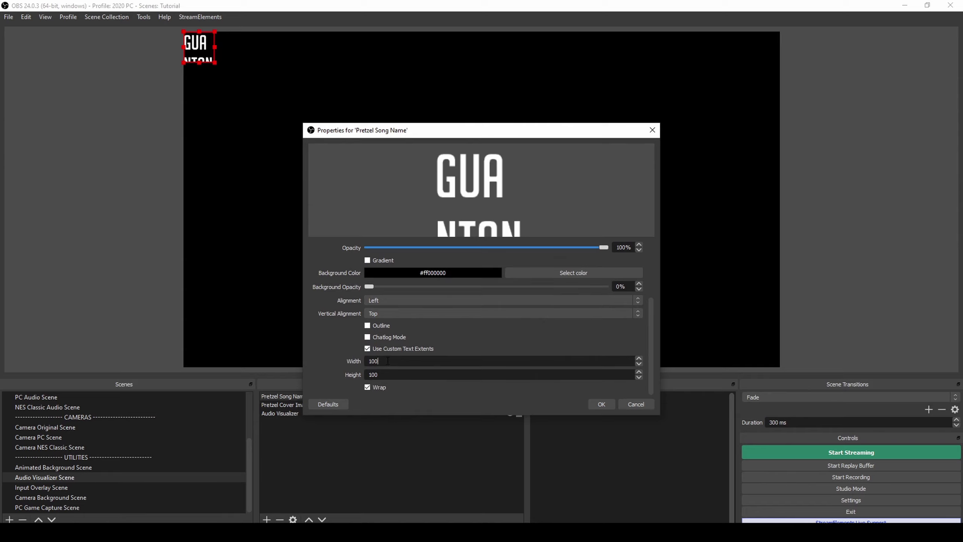
pyautogui.write('1100')
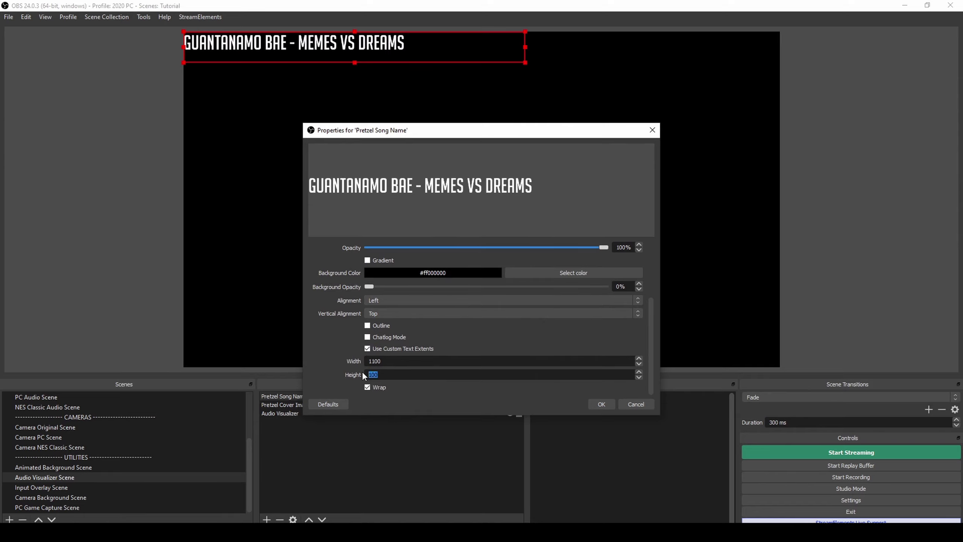
pyautogui.write('70')
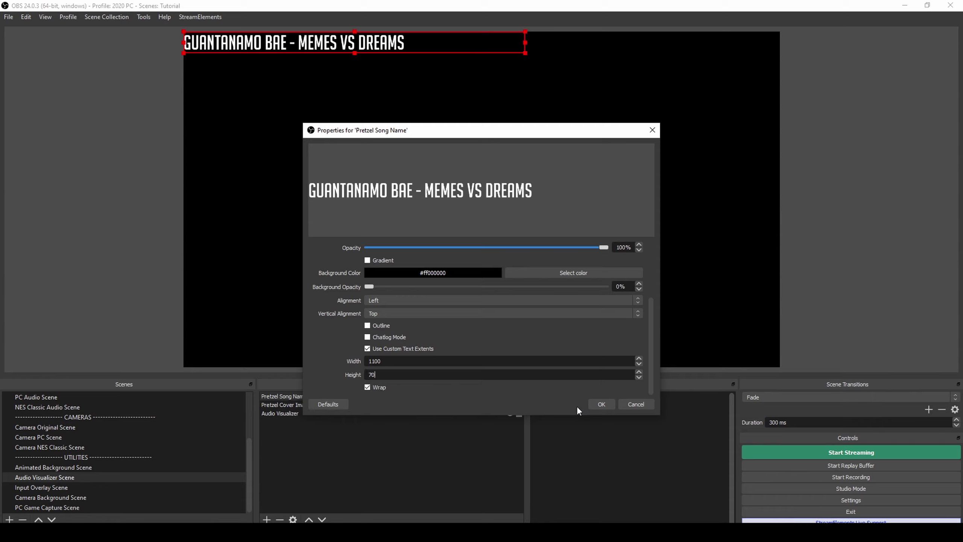
pyautogui.click(602, 404)
pyautogui.moveTo(303, 47); pyautogui.dragTo(513, 230)
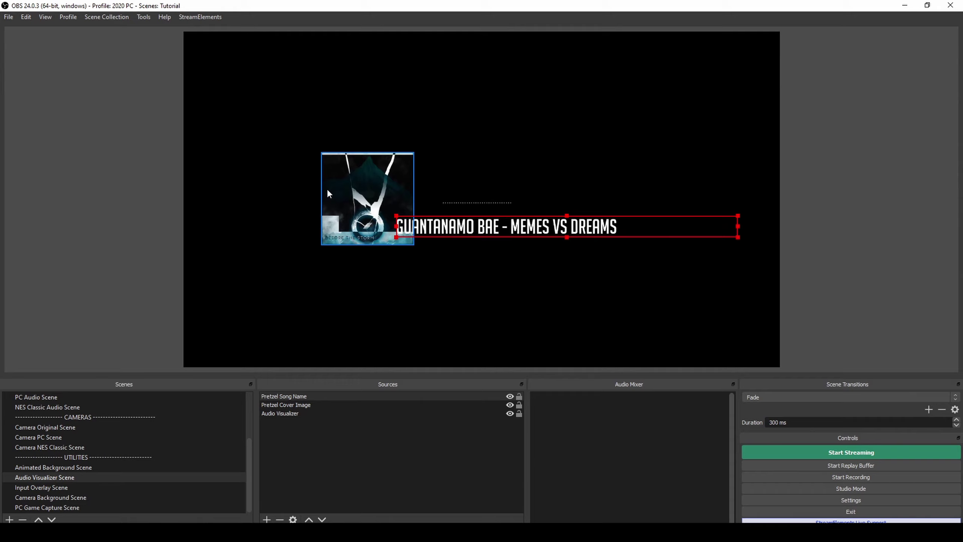
# Step: Scale down the cover image and align it just left of the song title
pyautogui.moveTo(328, 190); pyautogui.dragTo(363, 199)
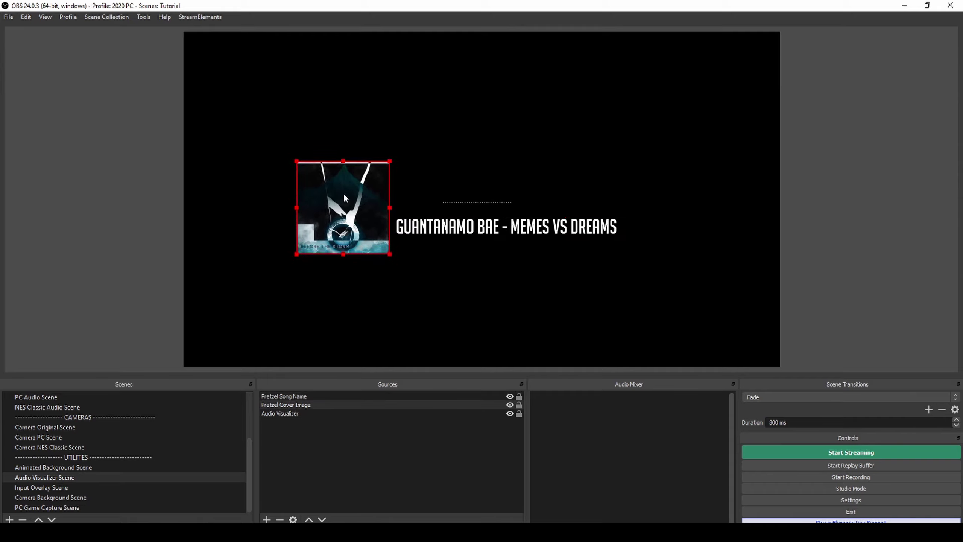
pyautogui.moveTo(296, 161); pyautogui.dragTo(324, 179)
pyautogui.moveTo(374, 218); pyautogui.dragTo(369, 212)
pyautogui.click(382, 464)
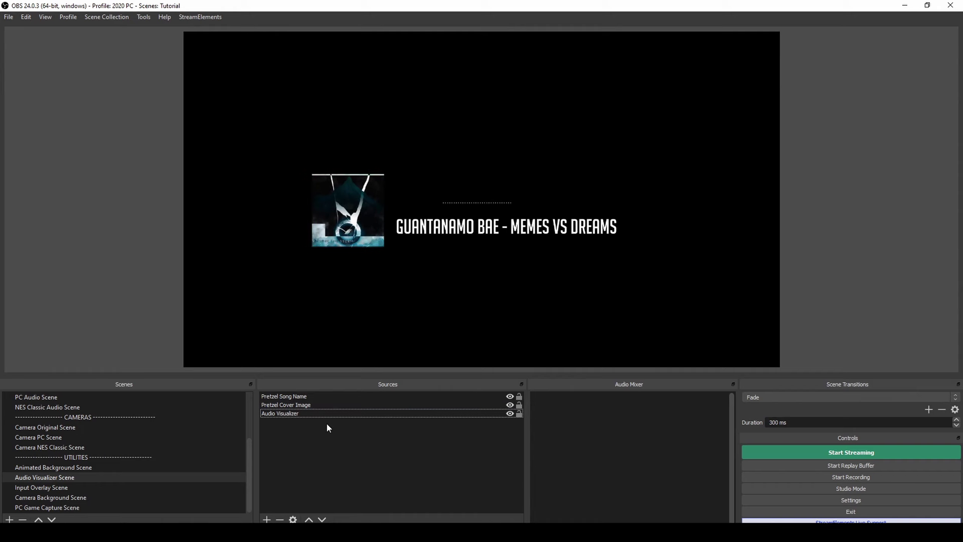
# Step: Add a Pretzel HDMI audio output capture using HDMI (2- NVIDIA High Definition Audio)
pyautogui.click(267, 519)
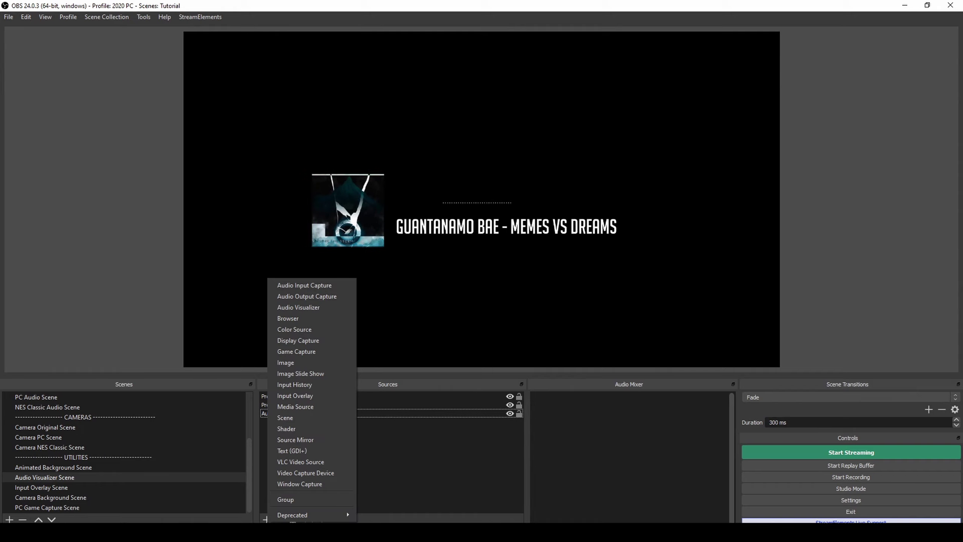
pyautogui.moveTo(282, 510)
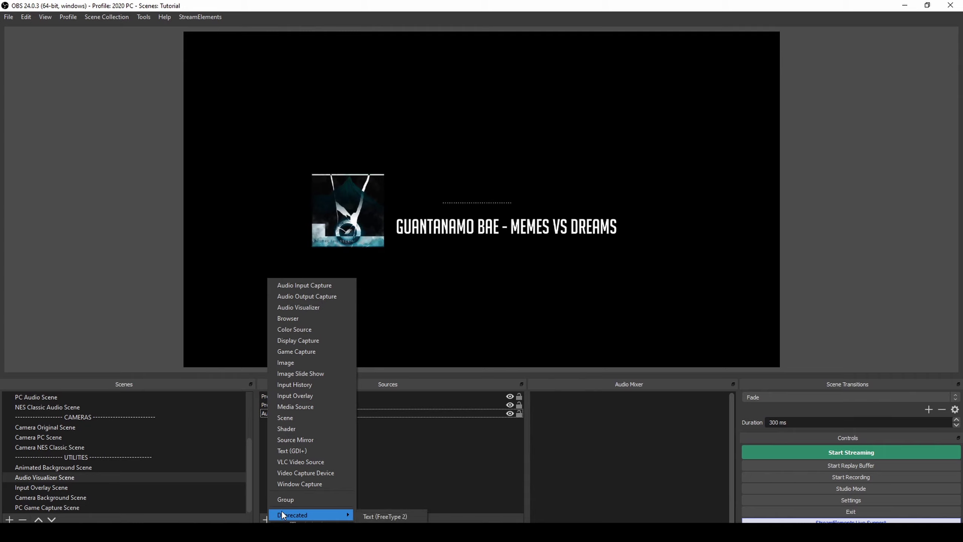
pyautogui.click(306, 297)
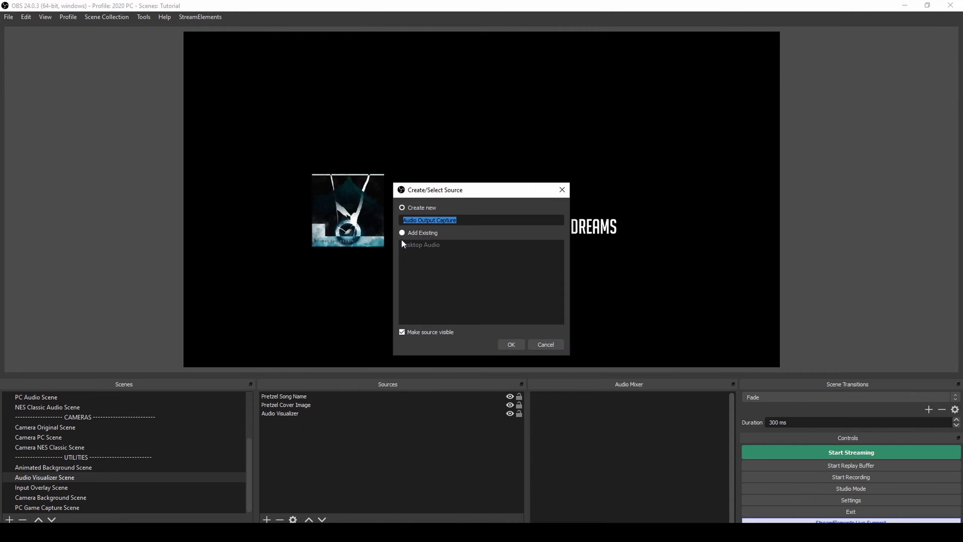
pyautogui.write('Pretzel HDD')
pyautogui.press('BackSpace')
pyautogui.write('MI')
pyautogui.click(507, 344)
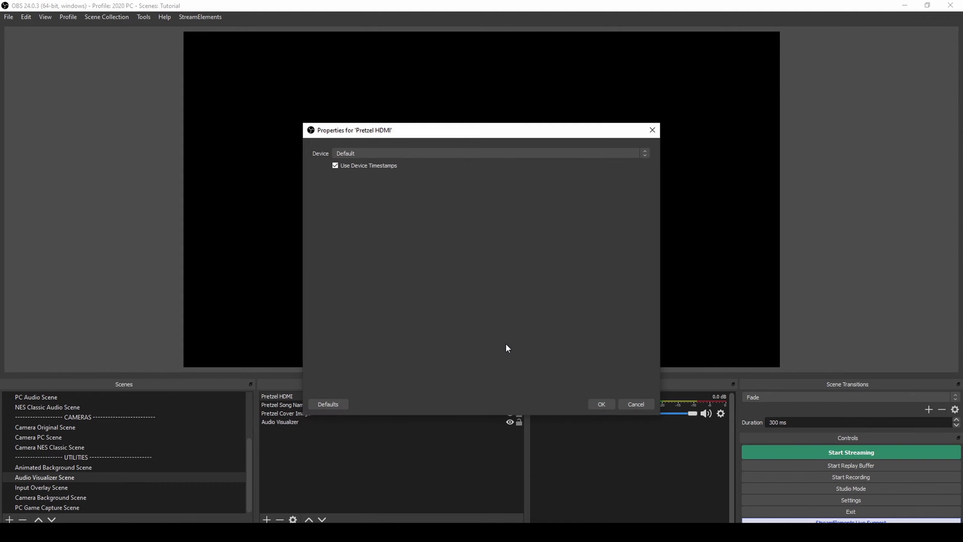
pyautogui.click(396, 151)
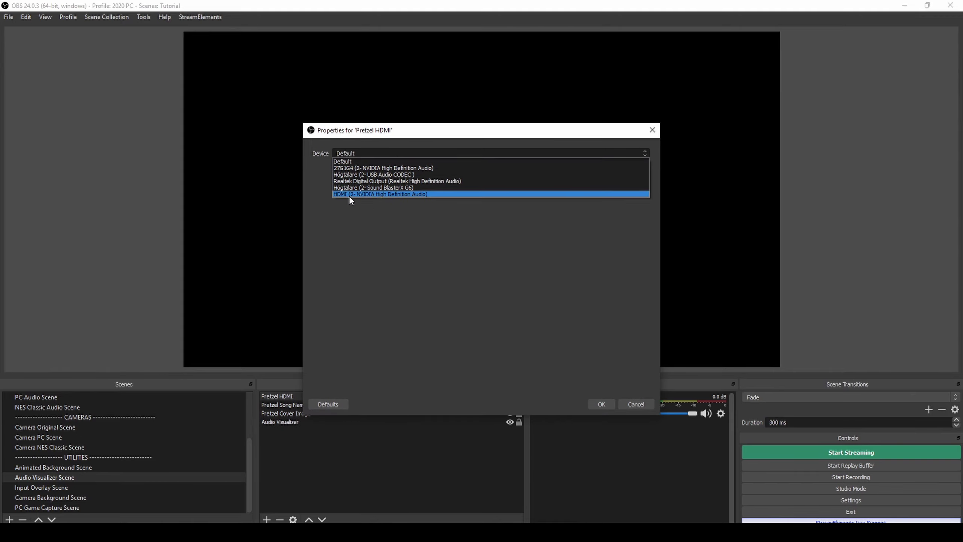
pyautogui.click(367, 194)
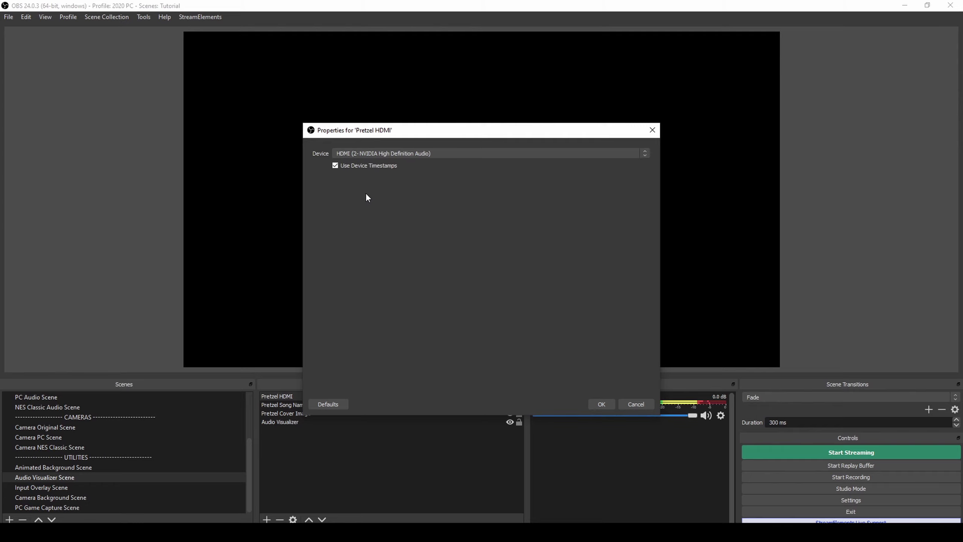
pyautogui.click(599, 403)
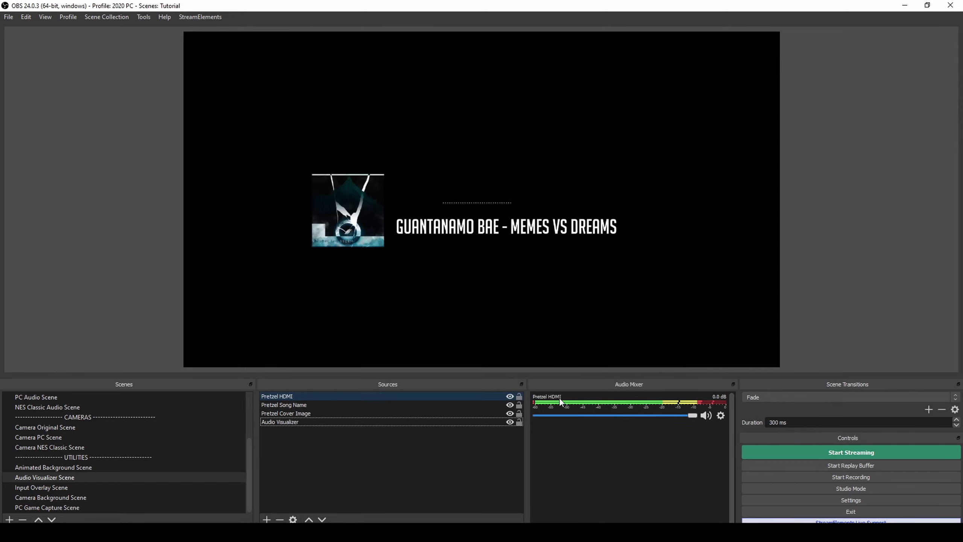
# Step: Lower the Pretzel HDMI mixer volume and set the Audio Visualizer's audio source to Pretzel HDMI
pyautogui.moveTo(695, 414); pyautogui.dragTo(599, 415)
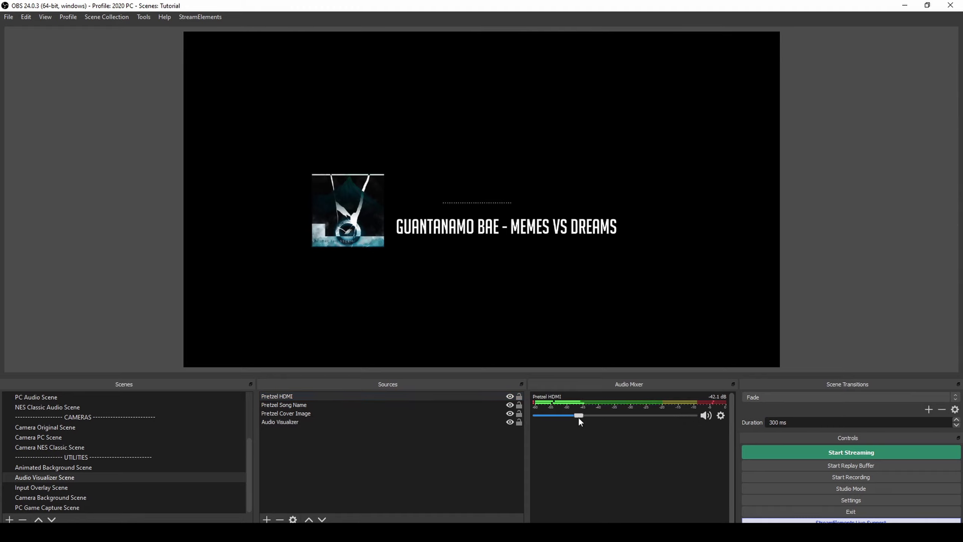
pyautogui.click(297, 414)
pyautogui.click(298, 405)
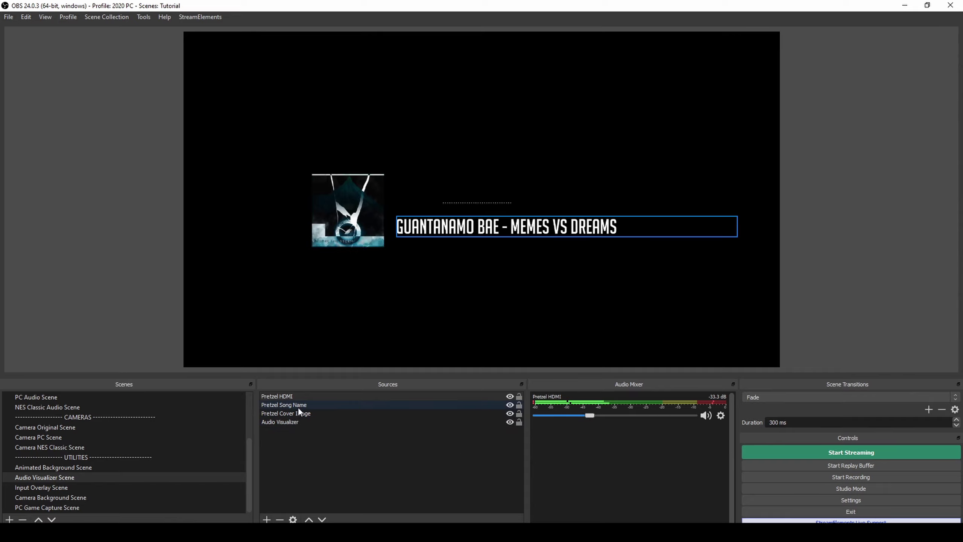
pyautogui.click(301, 414)
pyautogui.doubleClick(298, 422)
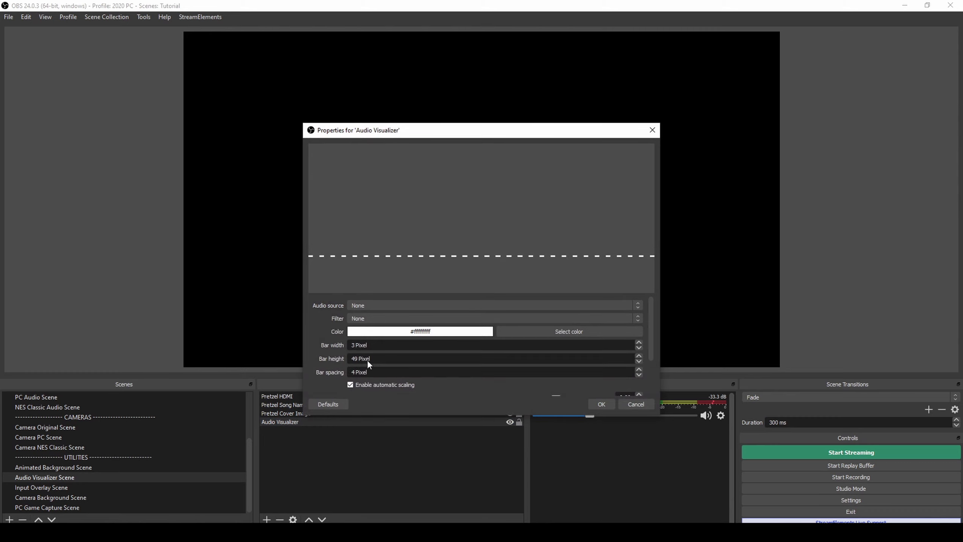
pyautogui.click(370, 306)
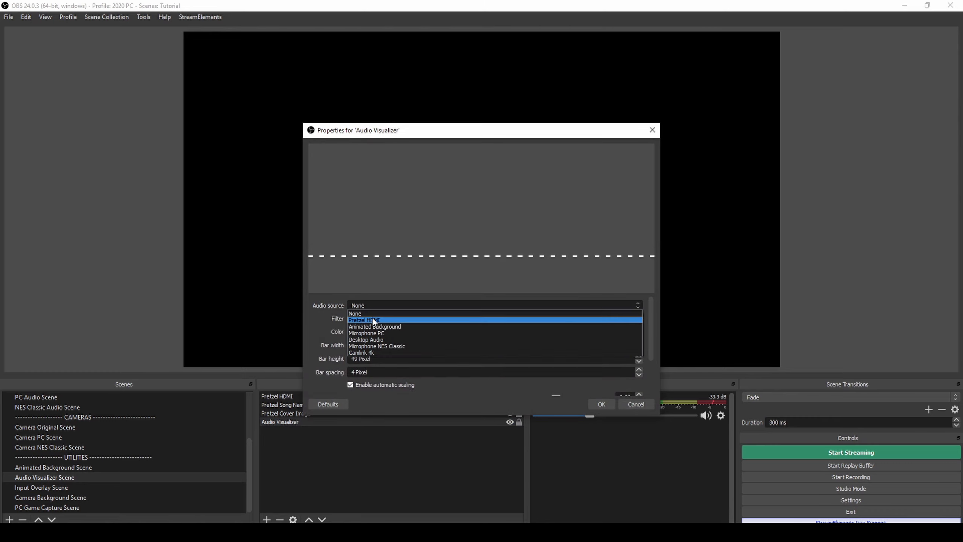
pyautogui.click(372, 320)
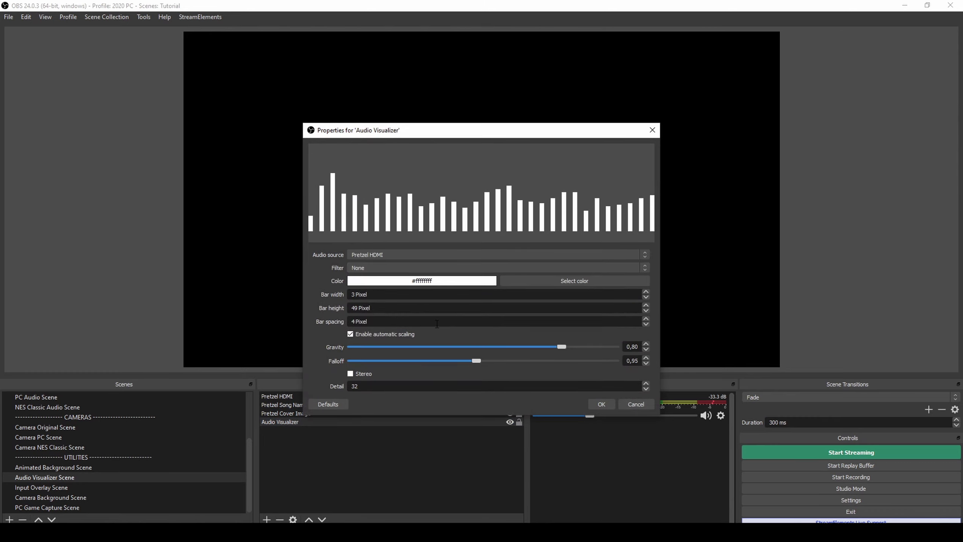
pyautogui.click(600, 403)
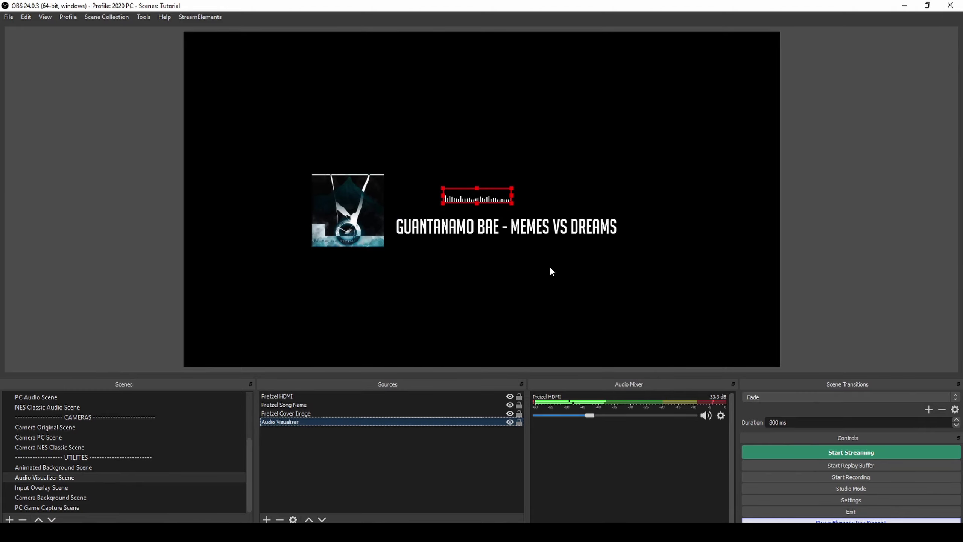
# Step: Stretch the visualizer bars rightward to span the song title's width, trimming the right edge
pyautogui.moveTo(512, 203)
pyautogui.mouseDown()
pyautogui.moveTo(653, 247)
pyautogui.moveTo(567, 226)
pyautogui.moveTo(509, 194)
pyautogui.moveTo(523, 198)
pyautogui.mouseUp()
pyautogui.moveTo(639, 166); pyautogui.dragTo(684, 144)
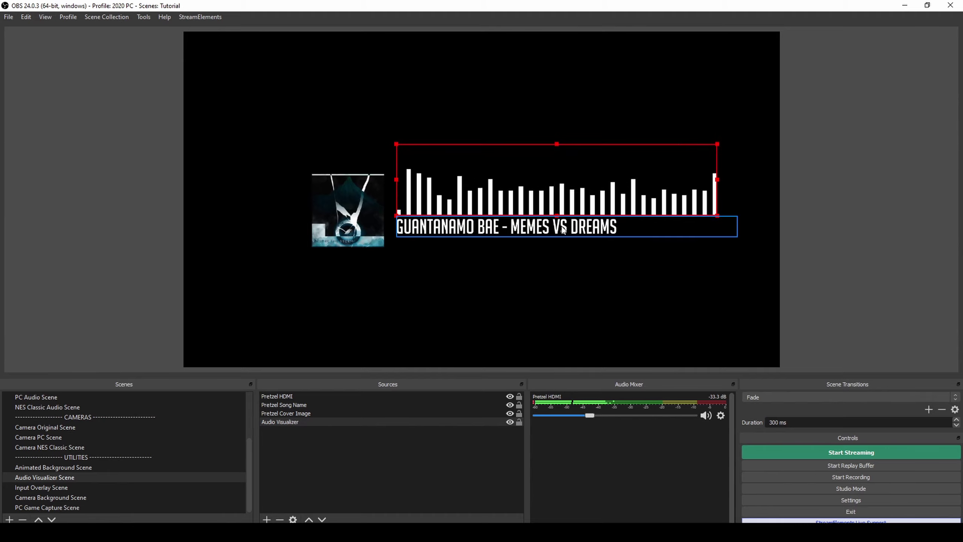
pyautogui.click(736, 133)
pyautogui.click(699, 162)
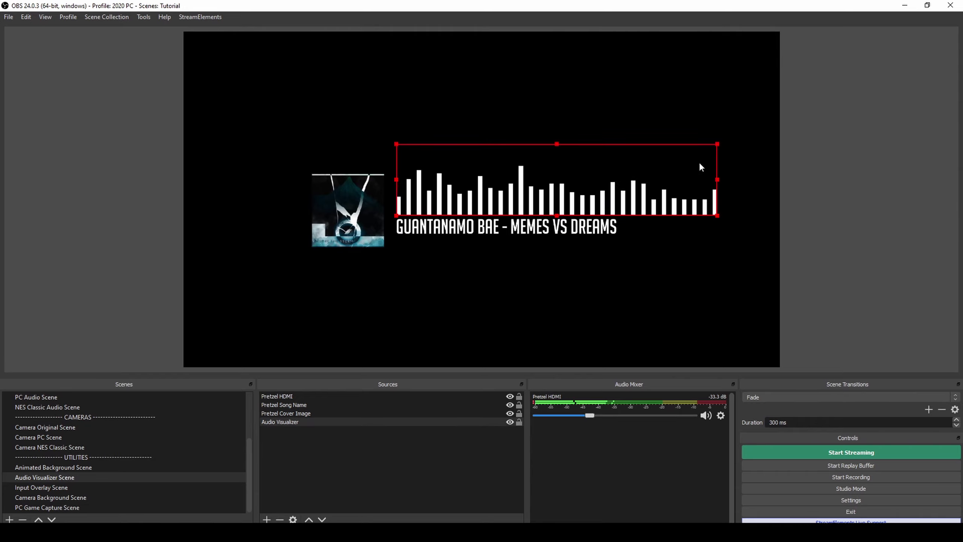
pyautogui.click(718, 146)
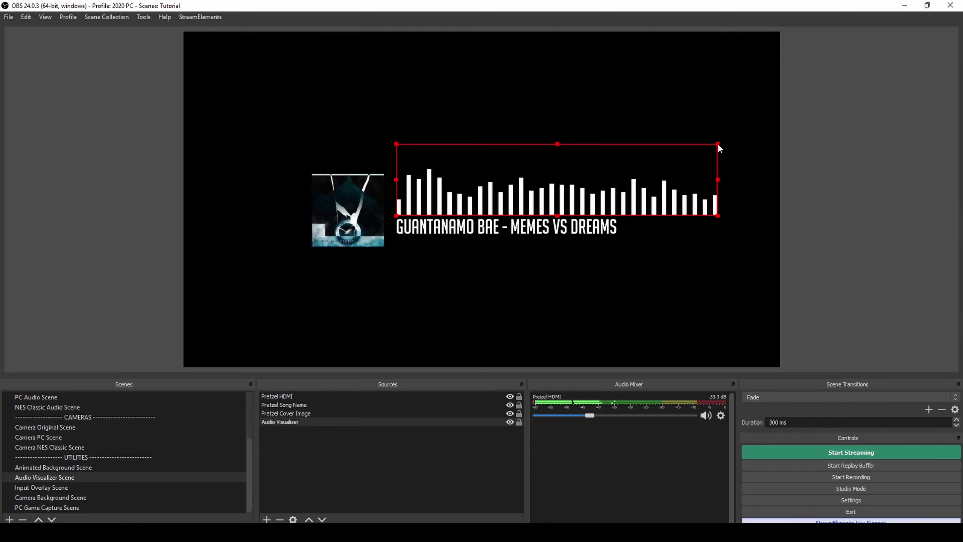
pyautogui.moveTo(718, 144)
pyautogui.mouseDown()
pyautogui.moveTo(717, 152)
pyautogui.moveTo(732, 143)
pyautogui.mouseUp()
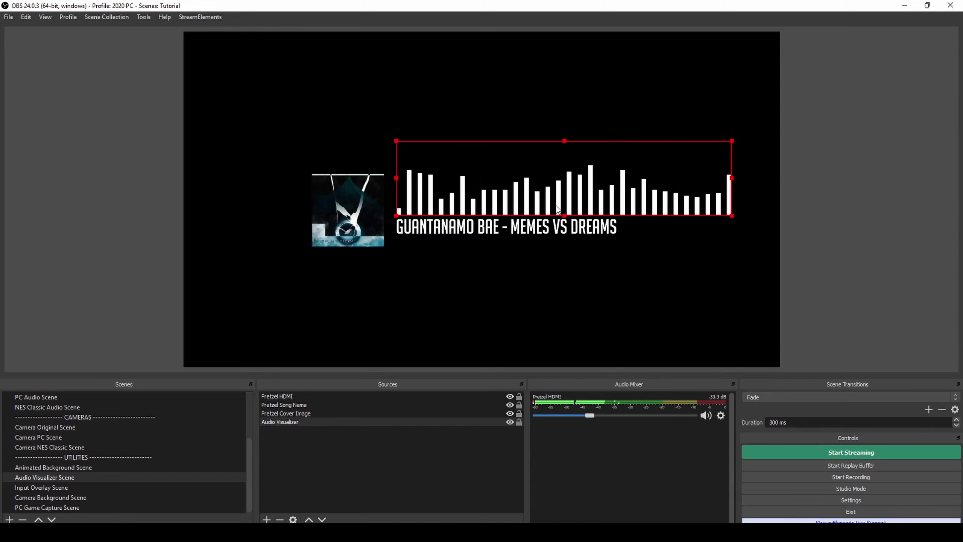
# Step: Shift the song name and cover image down slightly to line up below the bars
pyautogui.moveTo(507, 233); pyautogui.dragTo(506, 235)
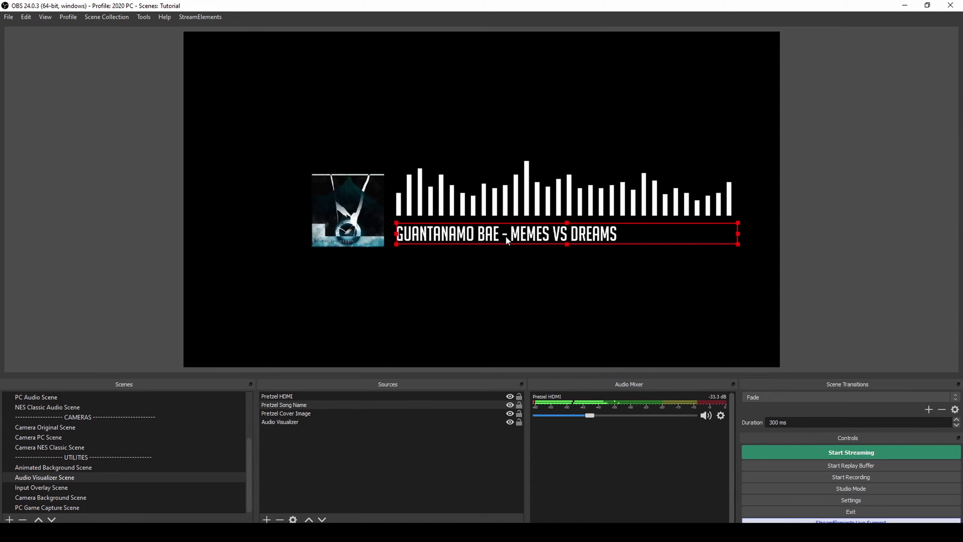
pyautogui.press('Left')
pyautogui.press('Left')
pyautogui.press('Left')
pyautogui.press('Left')
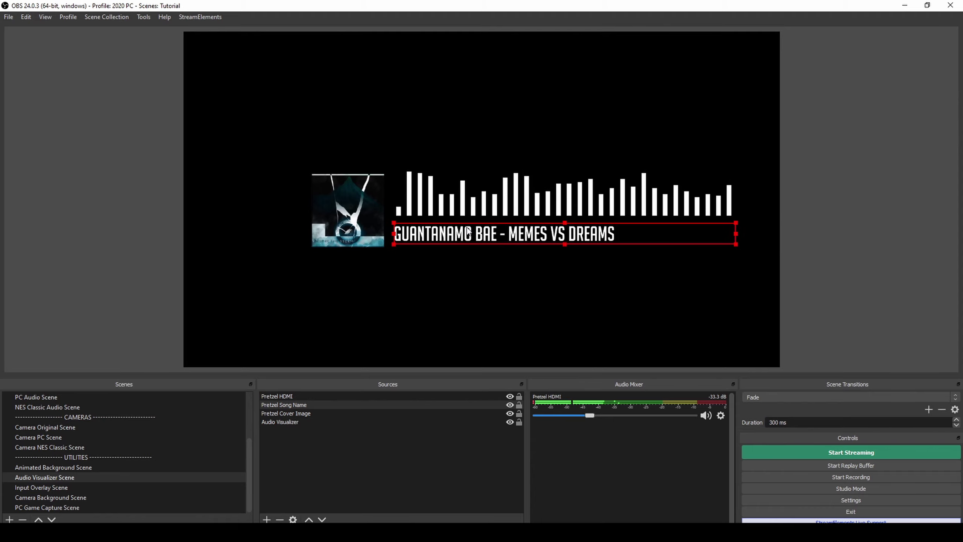
pyautogui.click(424, 291)
pyautogui.click(355, 204)
pyautogui.moveTo(355, 204); pyautogui.dragTo(355, 206)
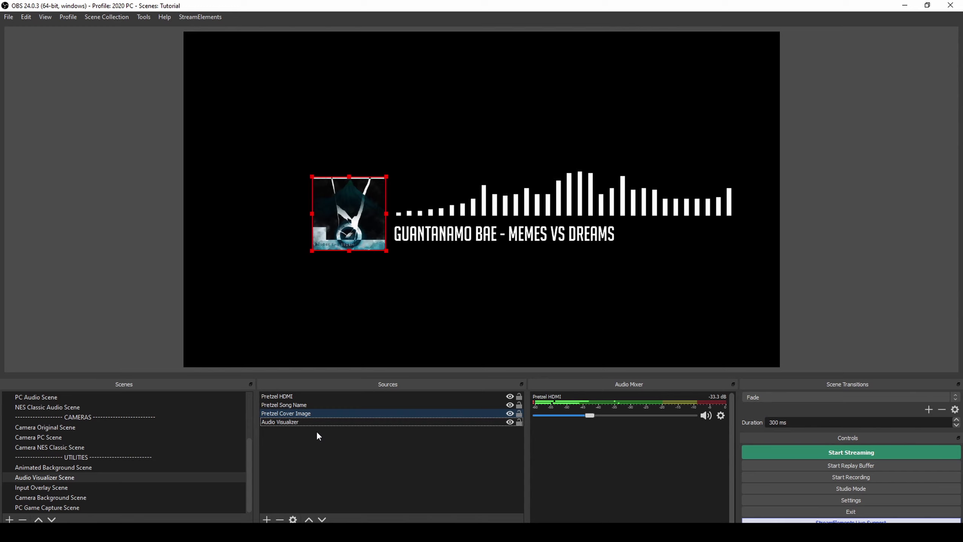
# Step: Group the four selected sources and name the group 'Audio Visualizer Group'
pyautogui.moveTo(319, 436); pyautogui.dragTo(285, 395)
pyautogui.rightClick(321, 406)
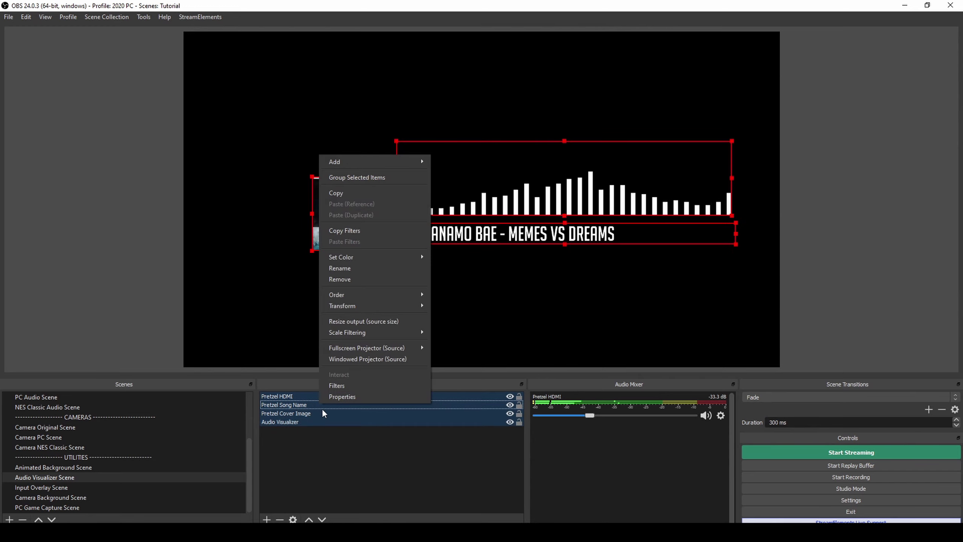
pyautogui.click(350, 178)
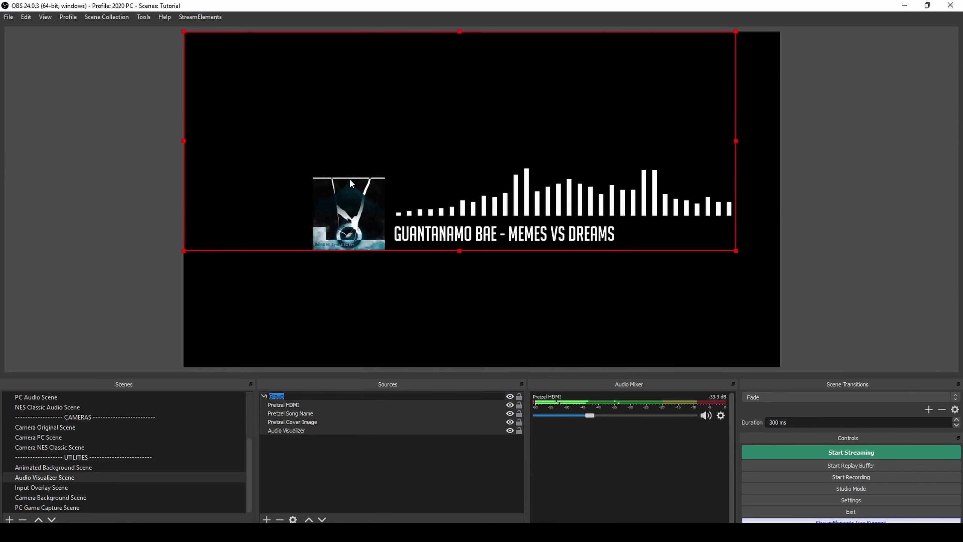
pyautogui.press('Home')
pyautogui.write('A')
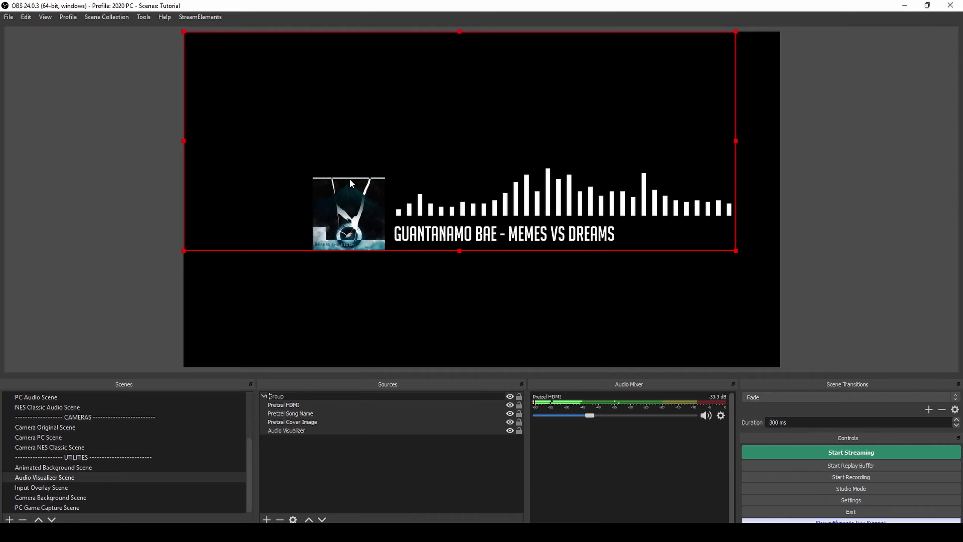
pyautogui.write('udio Visu')
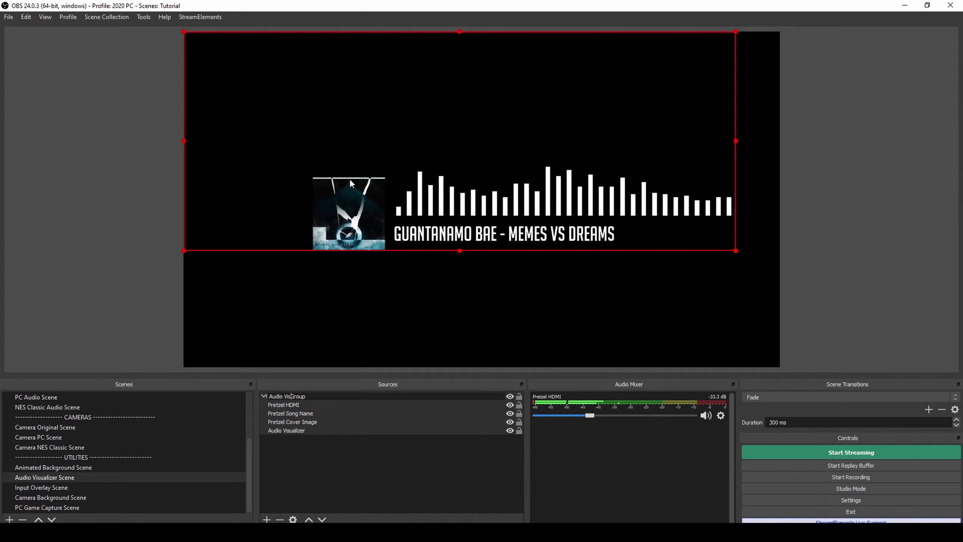
pyautogui.write('alizer')
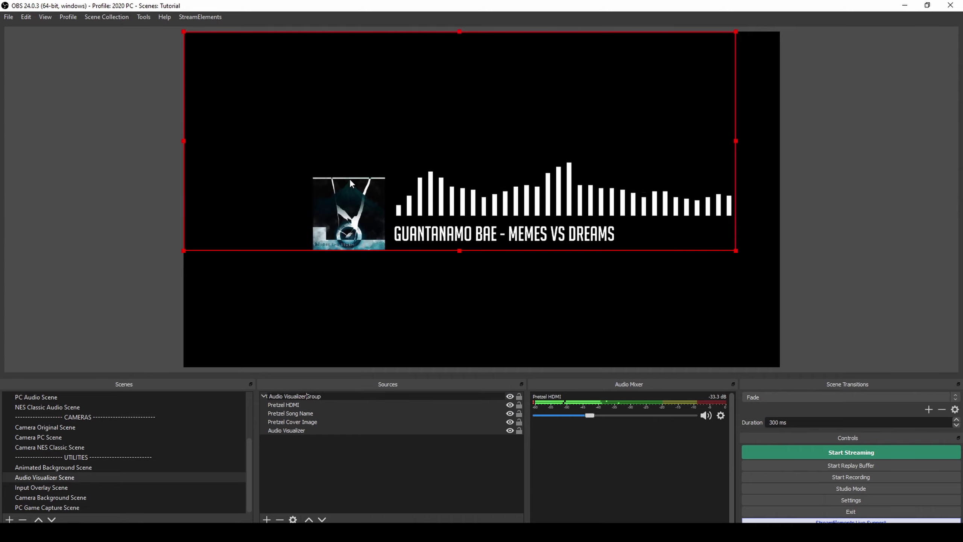
pyautogui.press('Return')
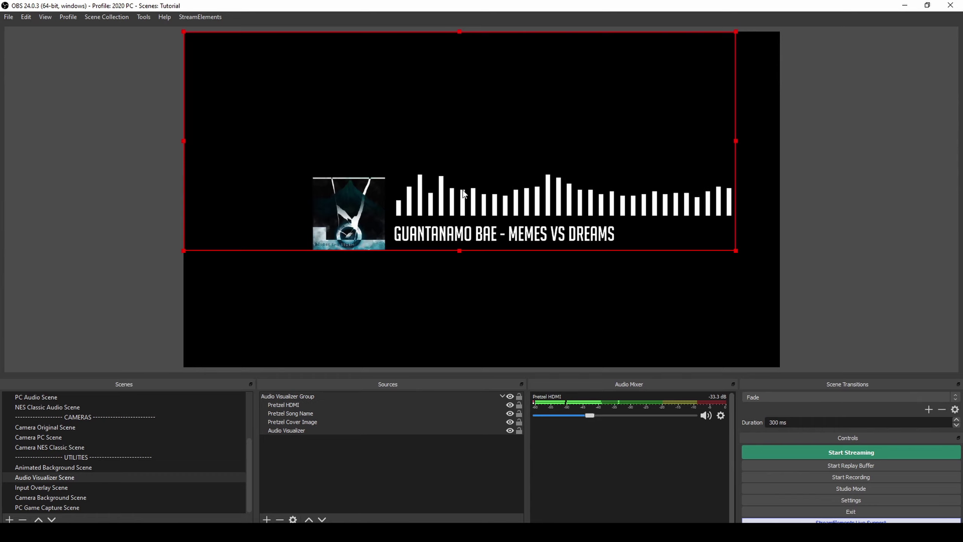
# Step: Move the Audio Visualizer Group down on the canvas, then clear the selection
pyautogui.moveTo(464, 193)
pyautogui.mouseDown()
pyautogui.moveTo(457, 211)
pyautogui.moveTo(463, 207)
pyautogui.mouseUp()
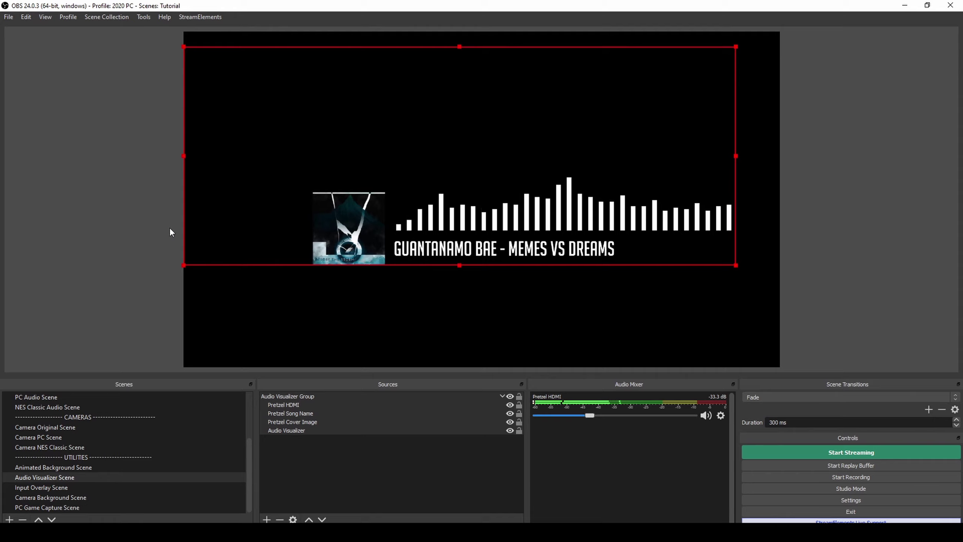
pyautogui.click(118, 214)
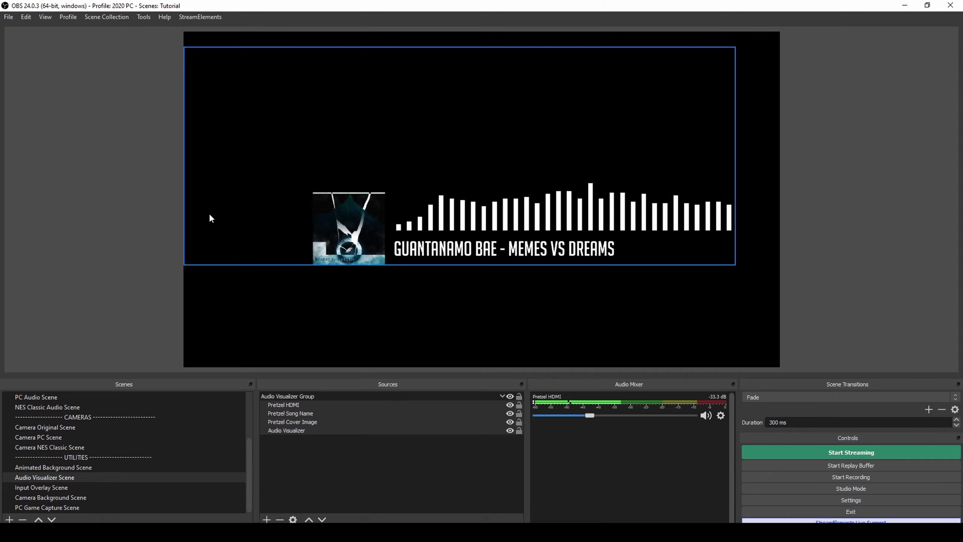
pyautogui.click(411, 227)
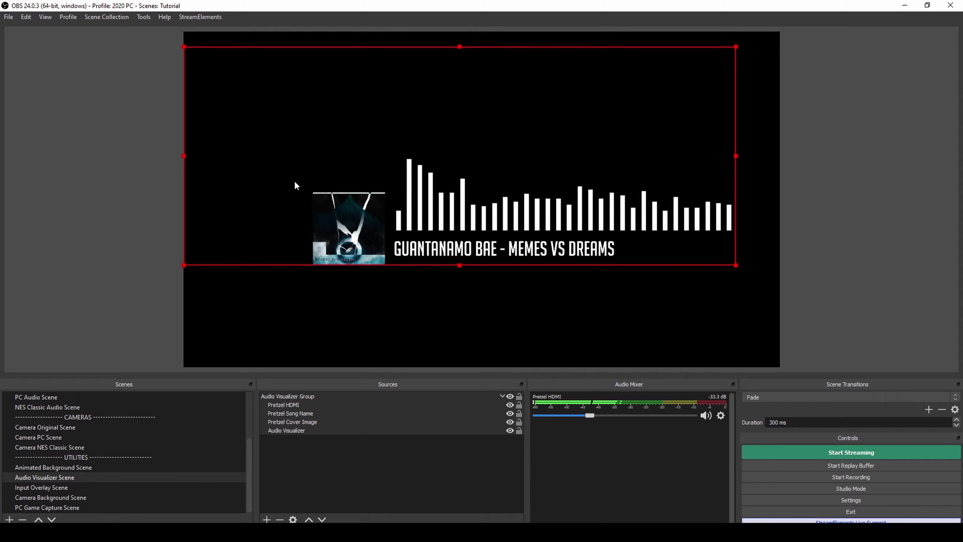
pyautogui.click(152, 242)
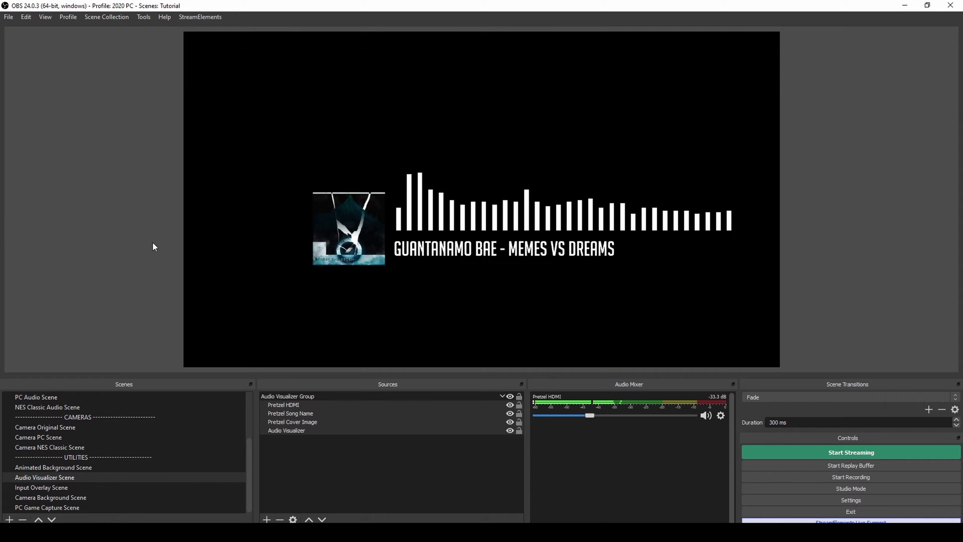
pyautogui.scroll(3, 103, 429)
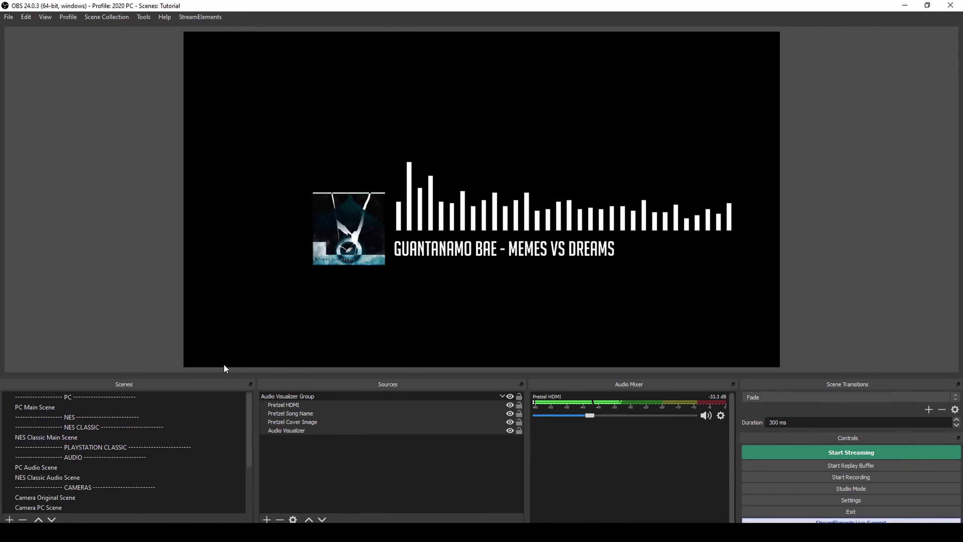
# Step: Add the existing Audio Visualizer Scene as a Scene source in PC Main Scene
pyautogui.click(77, 408)
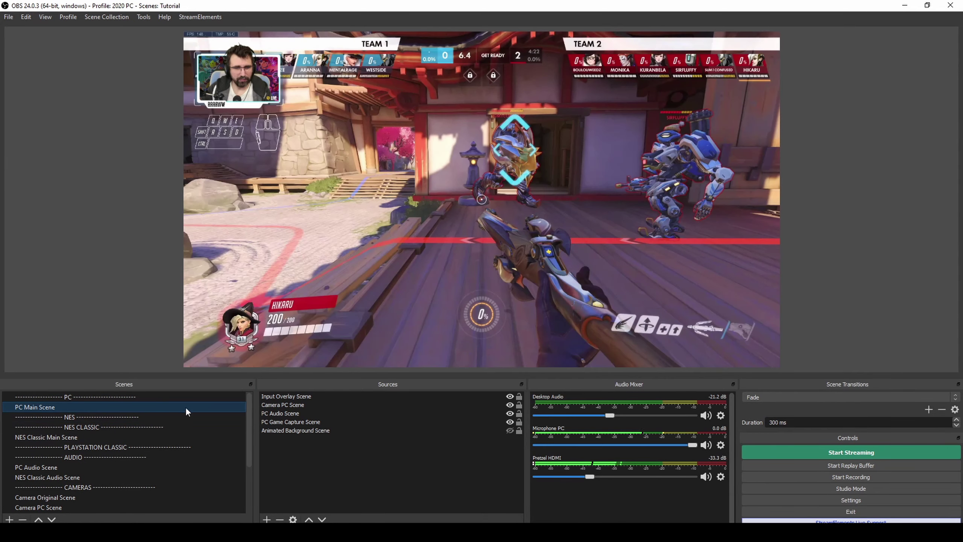
pyautogui.click(267, 518)
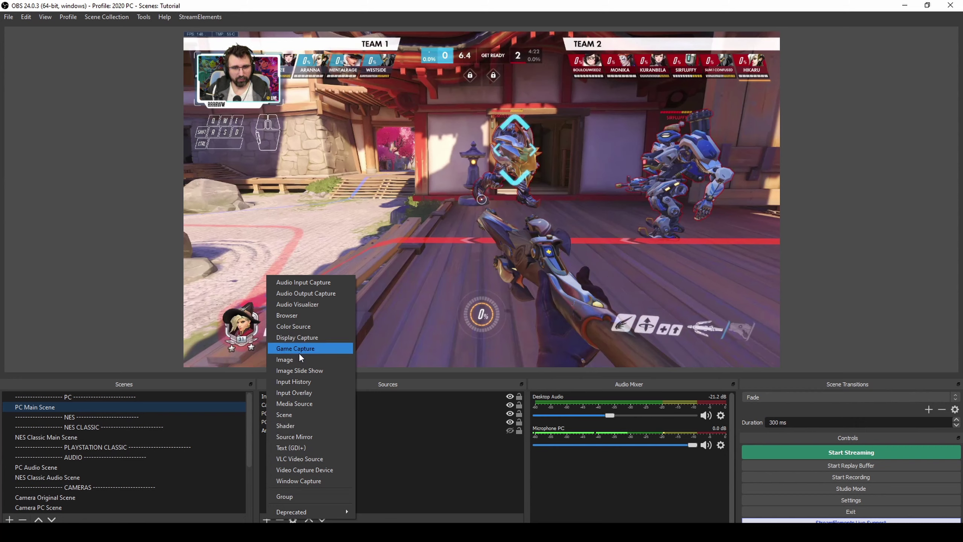
pyautogui.click(298, 416)
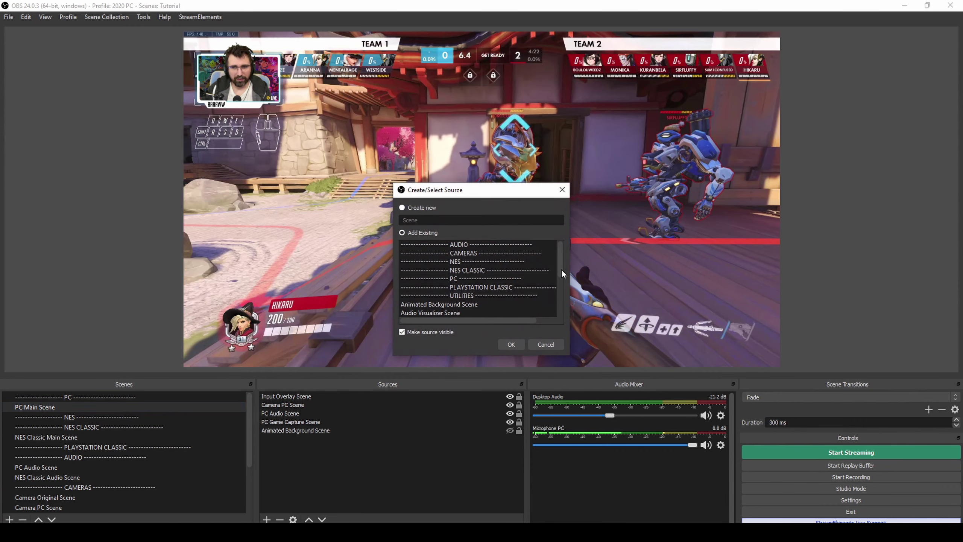
pyautogui.moveTo(562, 269); pyautogui.dragTo(558, 310)
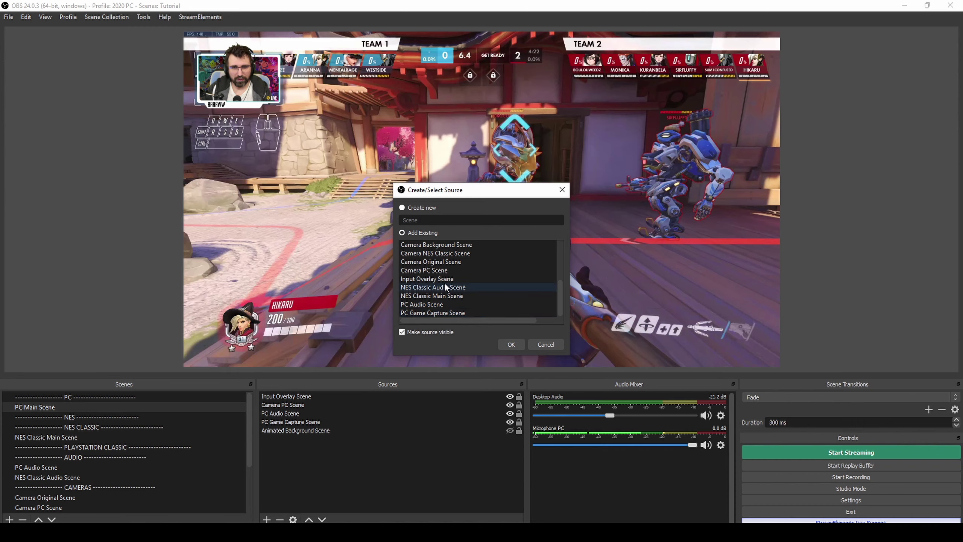
pyautogui.scroll(2, 454, 283)
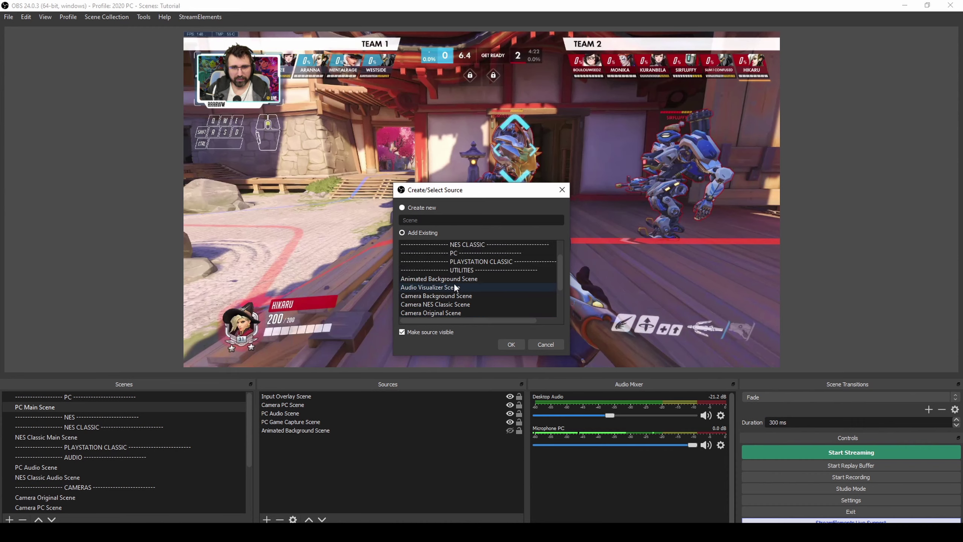
pyautogui.click(430, 287)
pyautogui.click(512, 342)
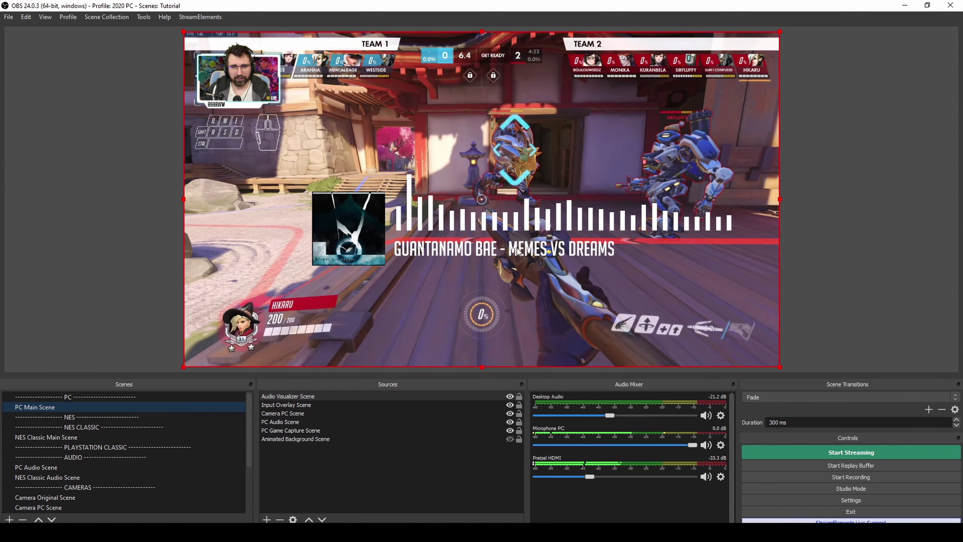
# Step: Crop the nested visualizer's top, bottom, left and right edges and move it toward the lower right
pyautogui.moveTo(482, 32); pyautogui.dragTo(482, 149)
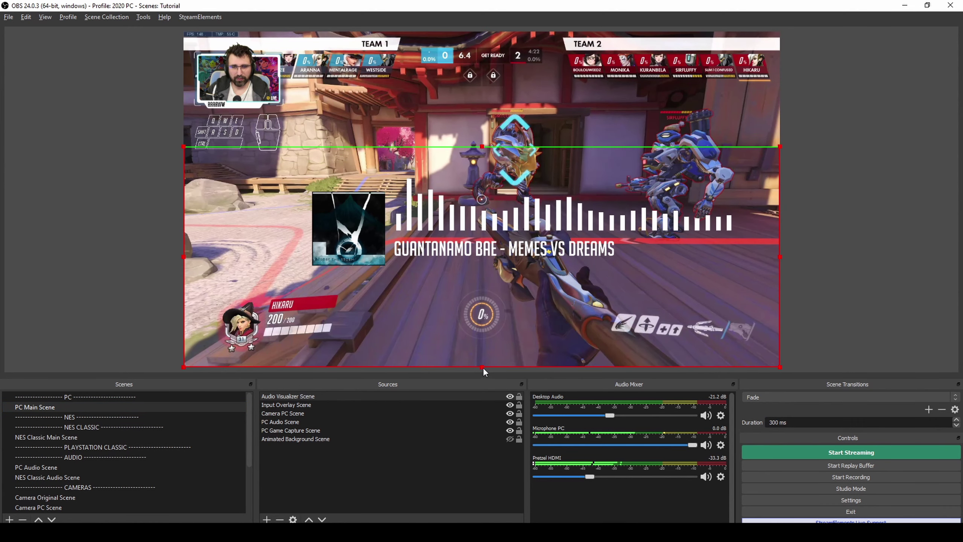
pyautogui.moveTo(482, 367); pyautogui.dragTo(487, 272)
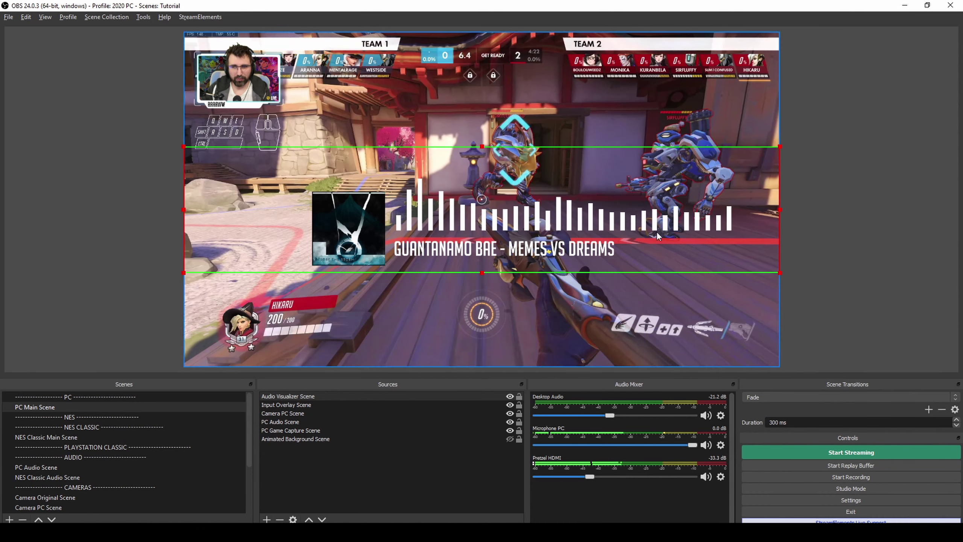
pyautogui.moveTo(183, 209); pyautogui.dragTo(495, 229)
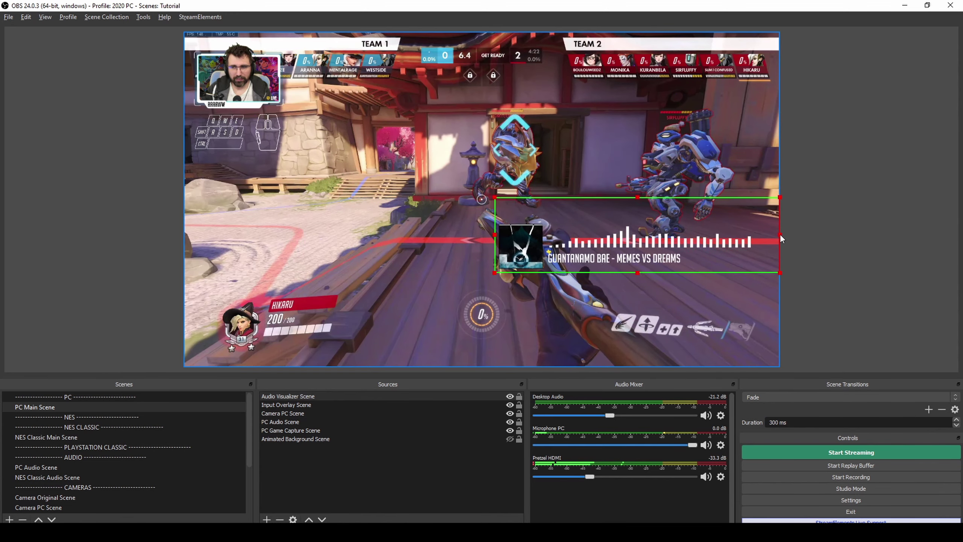
pyautogui.moveTo(782, 233); pyautogui.dragTo(762, 238)
pyautogui.moveTo(678, 243); pyautogui.dragTo(696, 268)
# Step: Lock the PC Audio Scene source and shrink the visualizer into the bottom-right corner
pyautogui.click(513, 226)
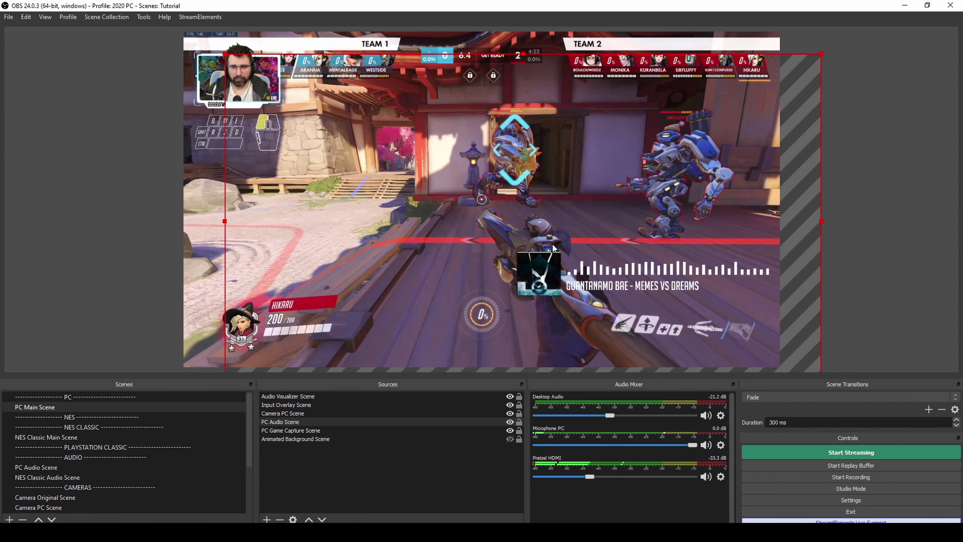
pyautogui.click(307, 404)
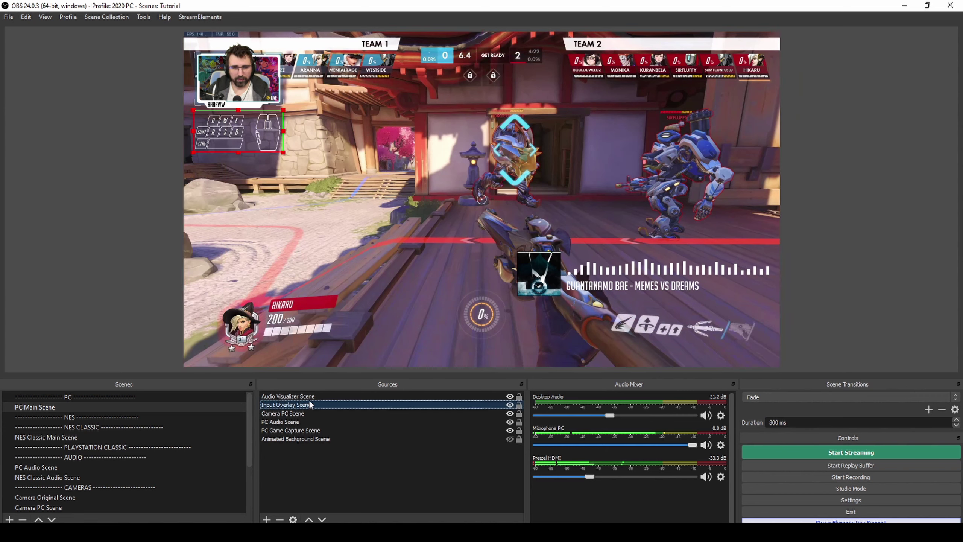
pyautogui.click(519, 405)
pyautogui.click(520, 422)
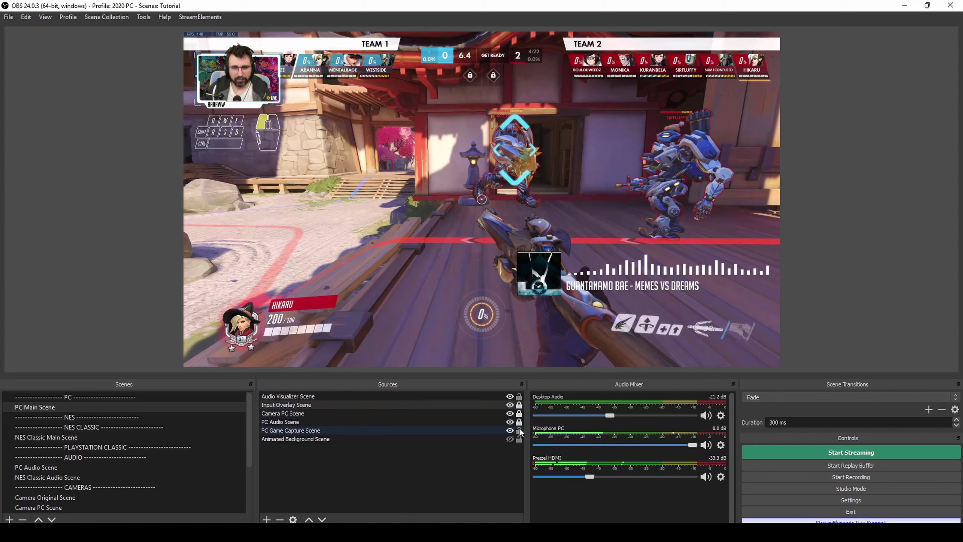
pyautogui.click(568, 262)
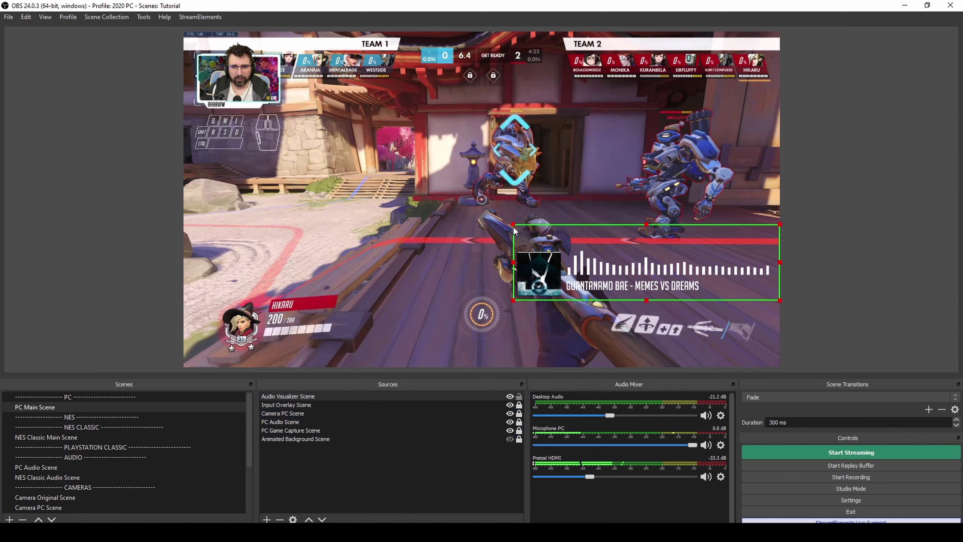
pyautogui.moveTo(515, 228); pyautogui.dragTo(607, 251)
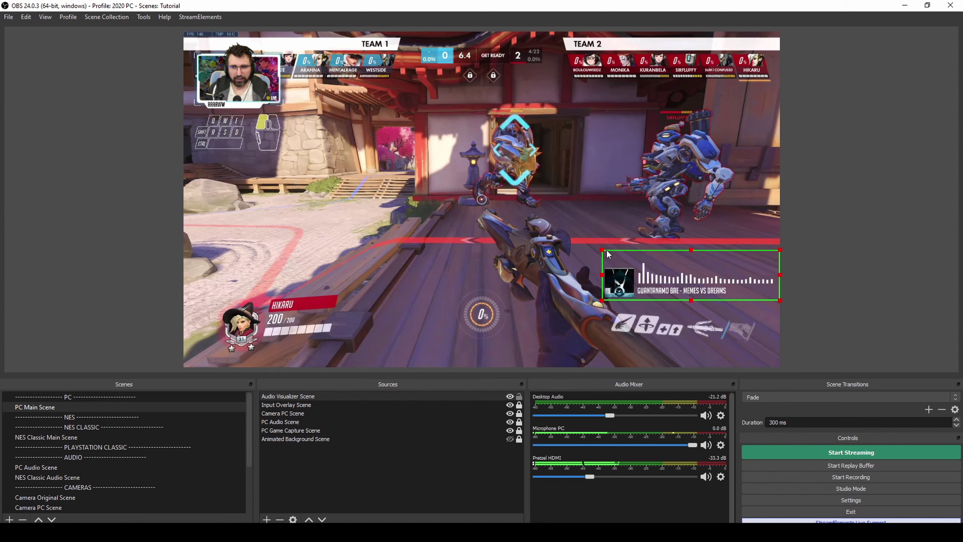
pyautogui.click(828, 251)
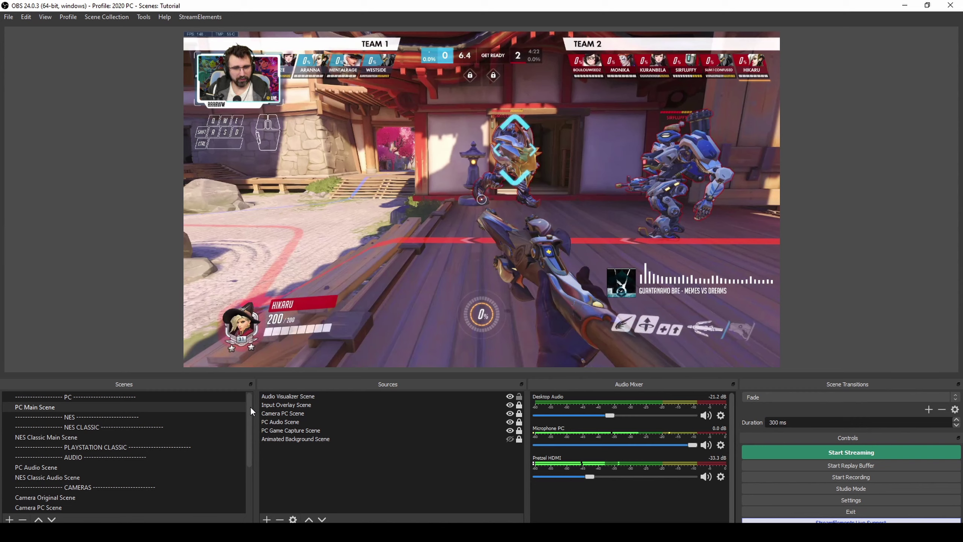
pyautogui.moveTo(250, 407); pyautogui.dragTo(251, 426)
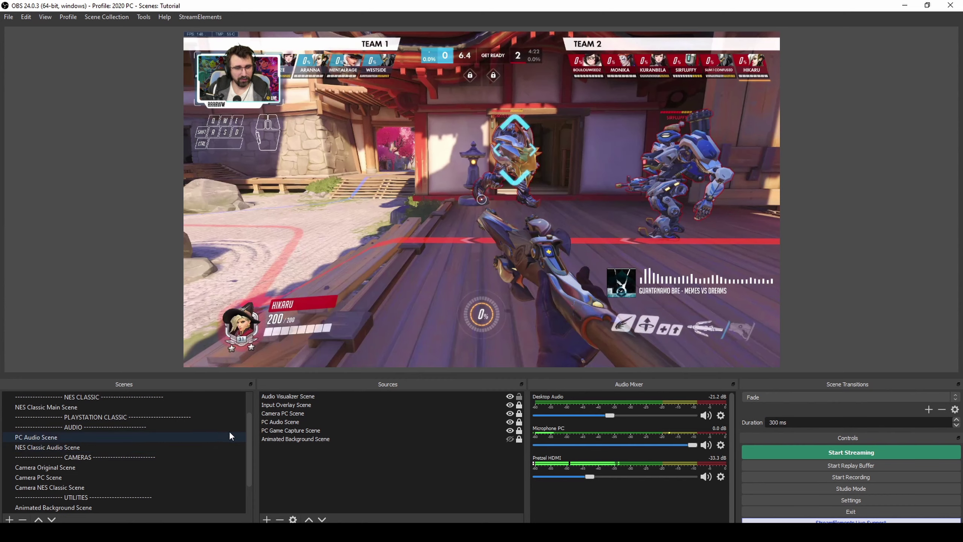
pyautogui.moveTo(248, 426); pyautogui.dragTo(252, 440)
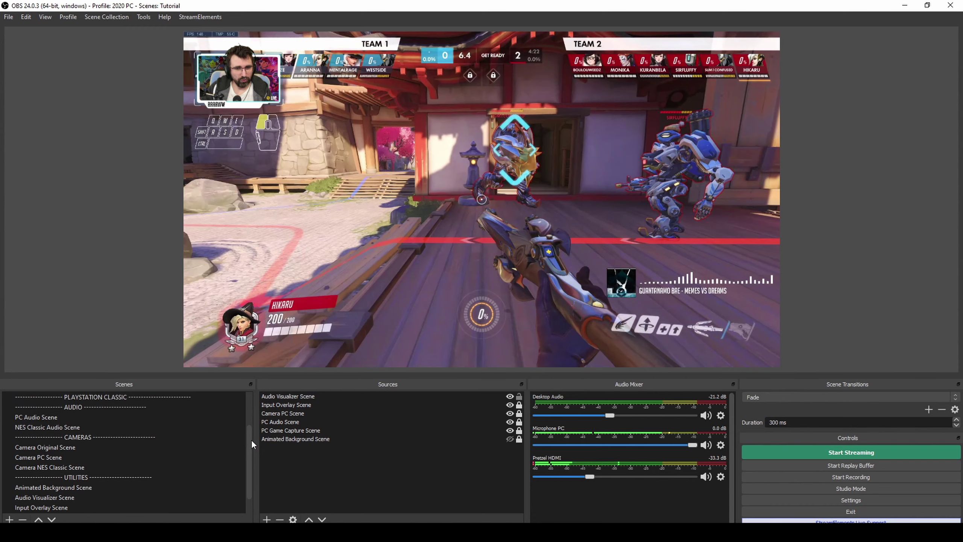
pyautogui.moveTo(247, 443); pyautogui.dragTo(250, 411)
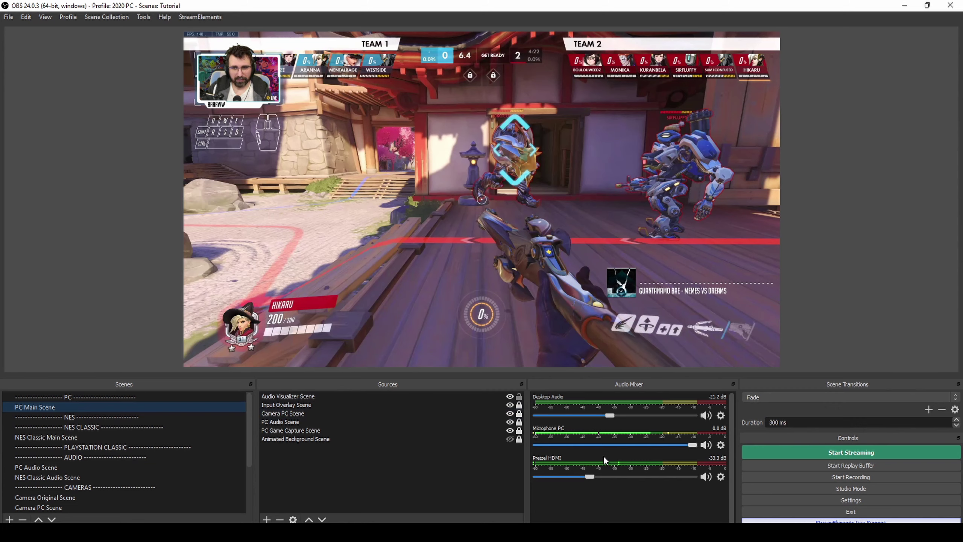
# Step: In Advanced Audio Properties, uncheck tracks 2, 3, 5 and 6 for Pretzel HDMI
pyautogui.click(86, 17)
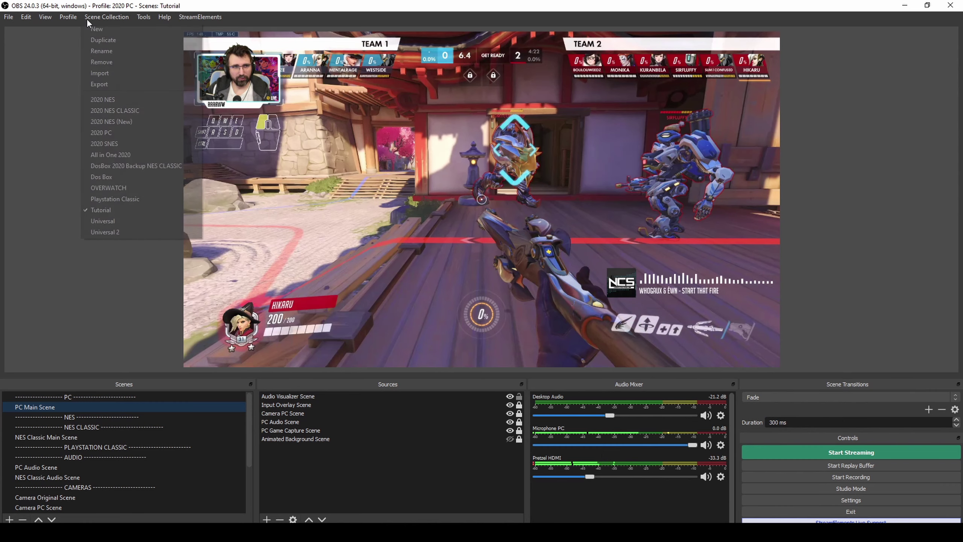
pyautogui.moveTo(57, 17)
pyautogui.moveTo(26, 17)
pyautogui.click(81, 139)
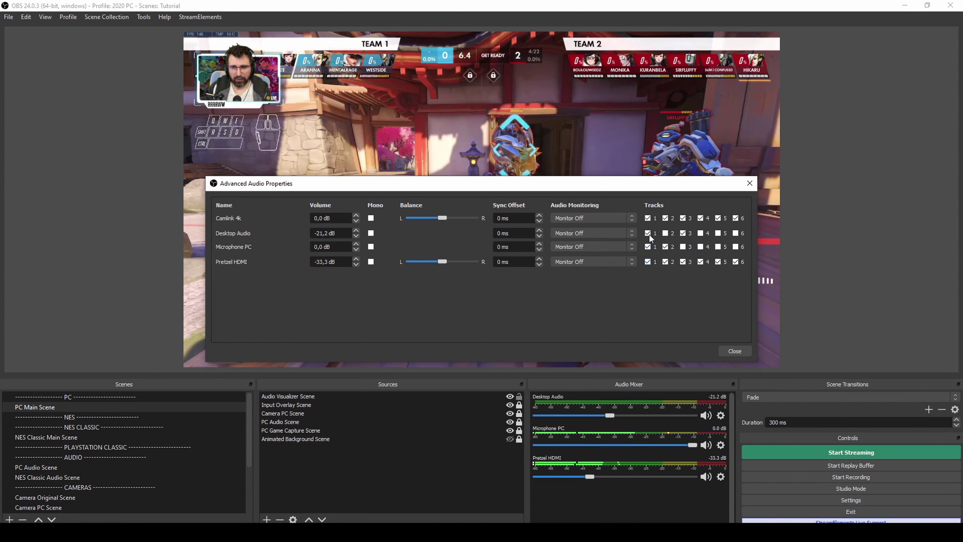
pyautogui.click(669, 261)
pyautogui.click(684, 261)
pyautogui.click(718, 262)
pyautogui.click(736, 262)
pyautogui.click(726, 351)
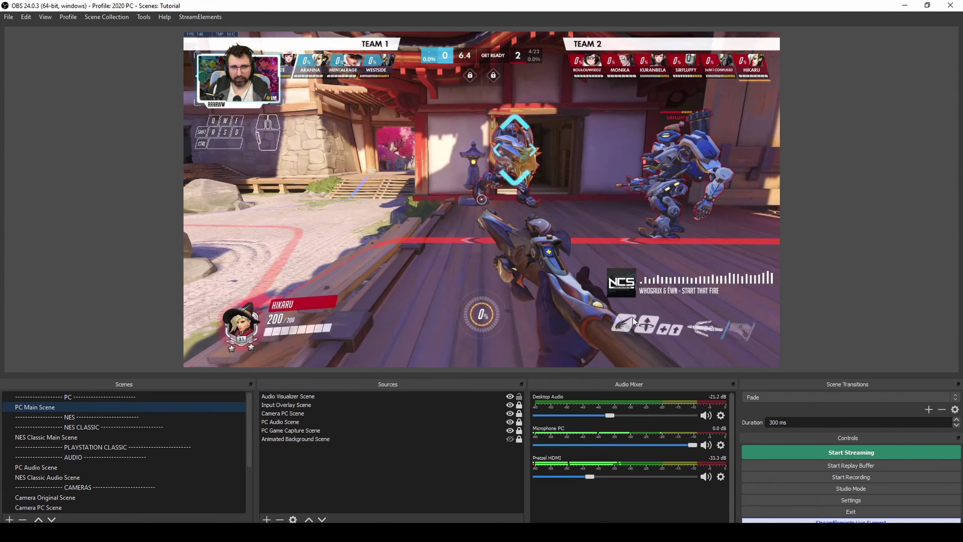